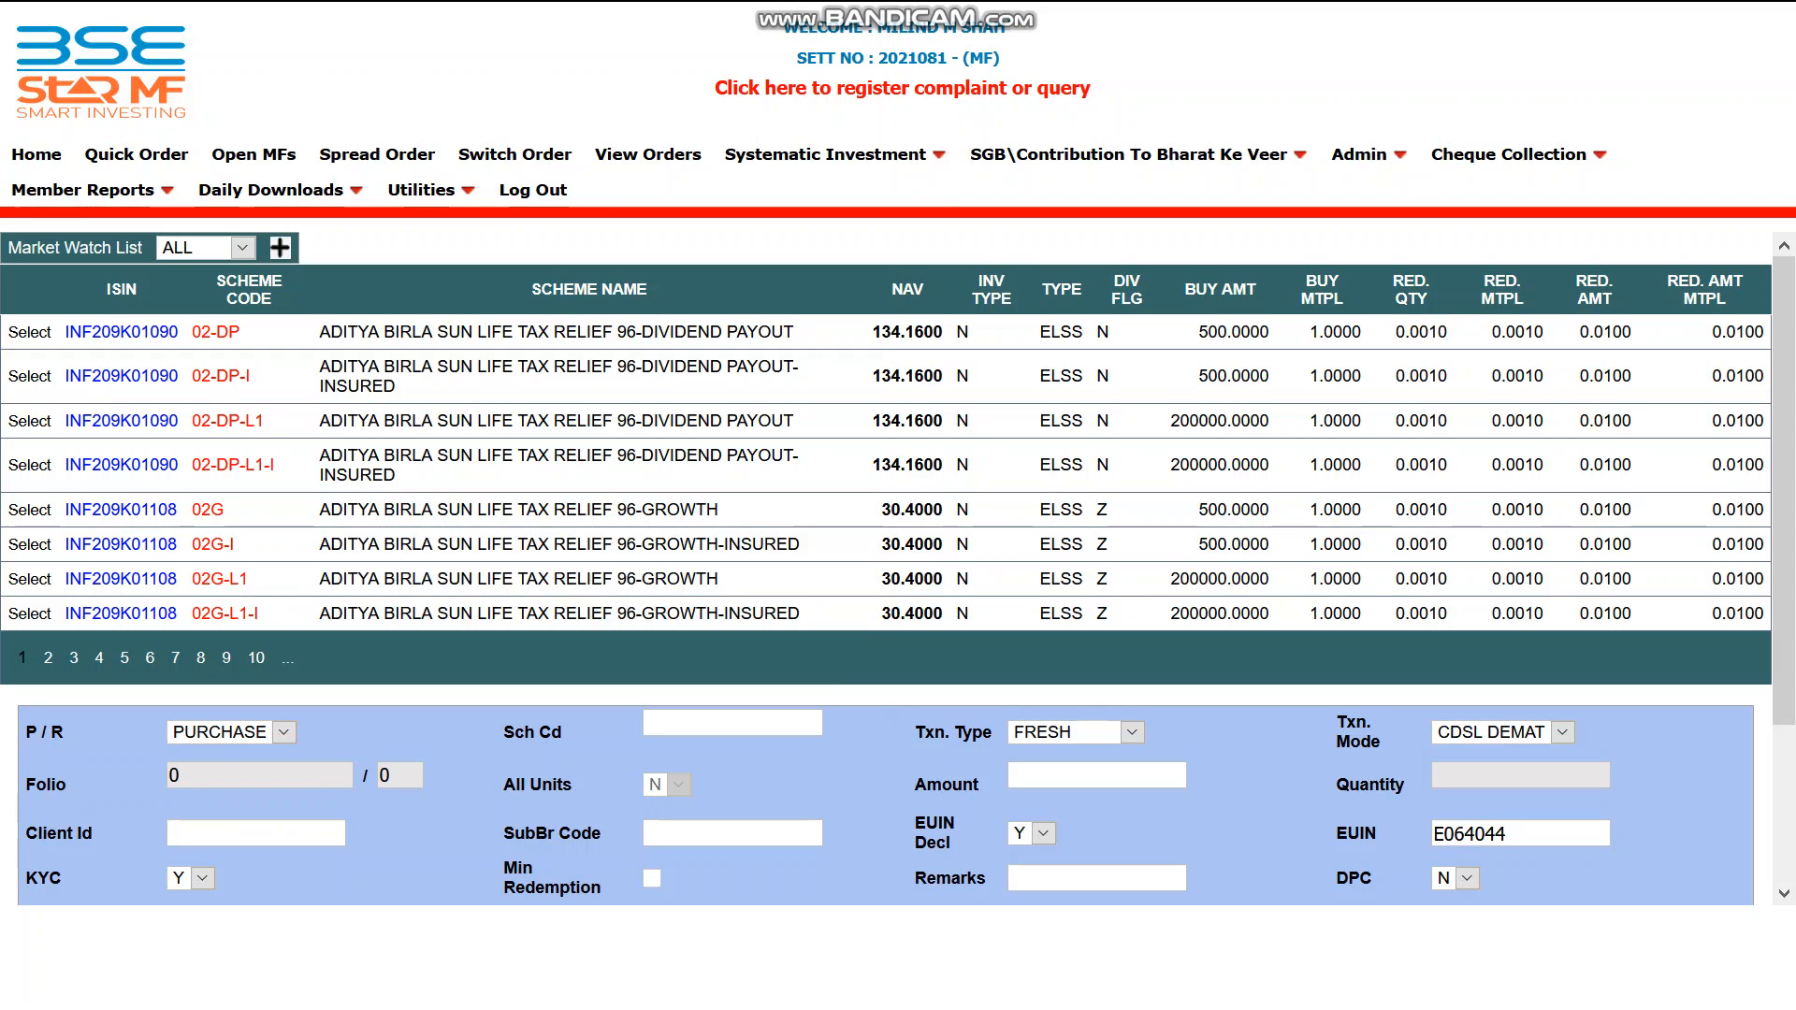
Open the User Master Manual form from the Admin menu's User Master submenu
mouse_move(1368, 154)
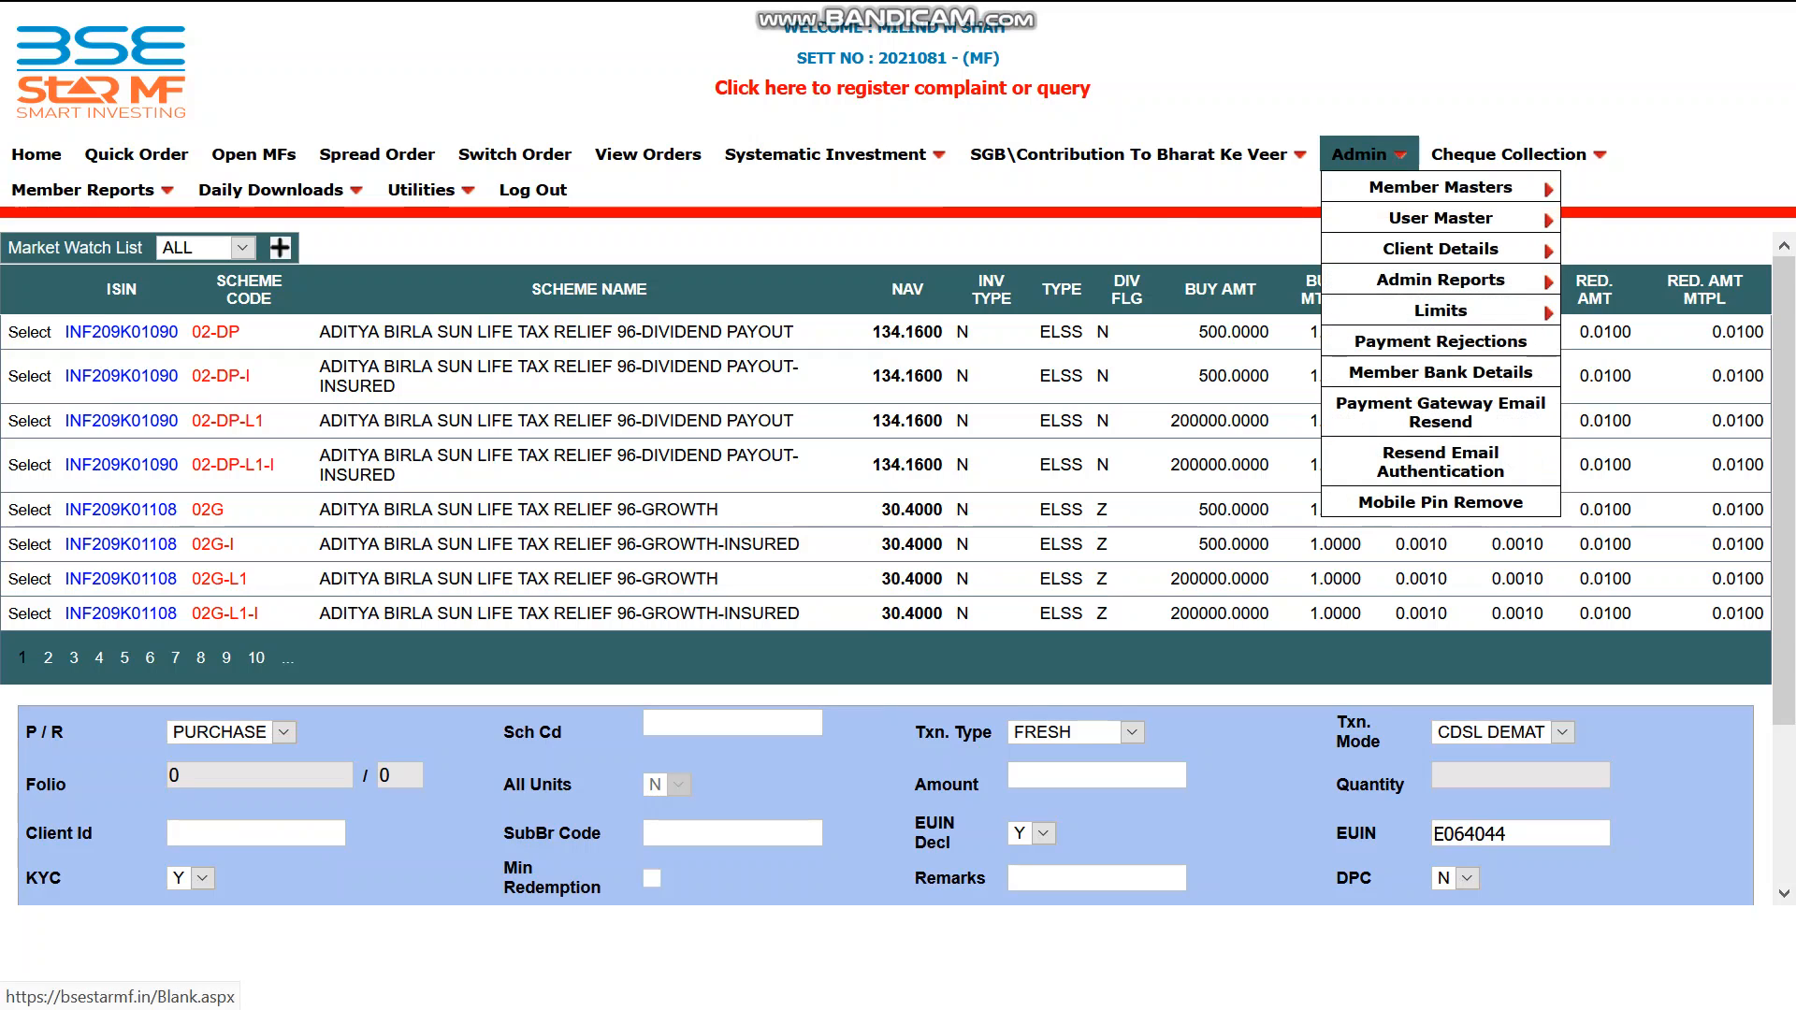
mouse_move(1440, 218)
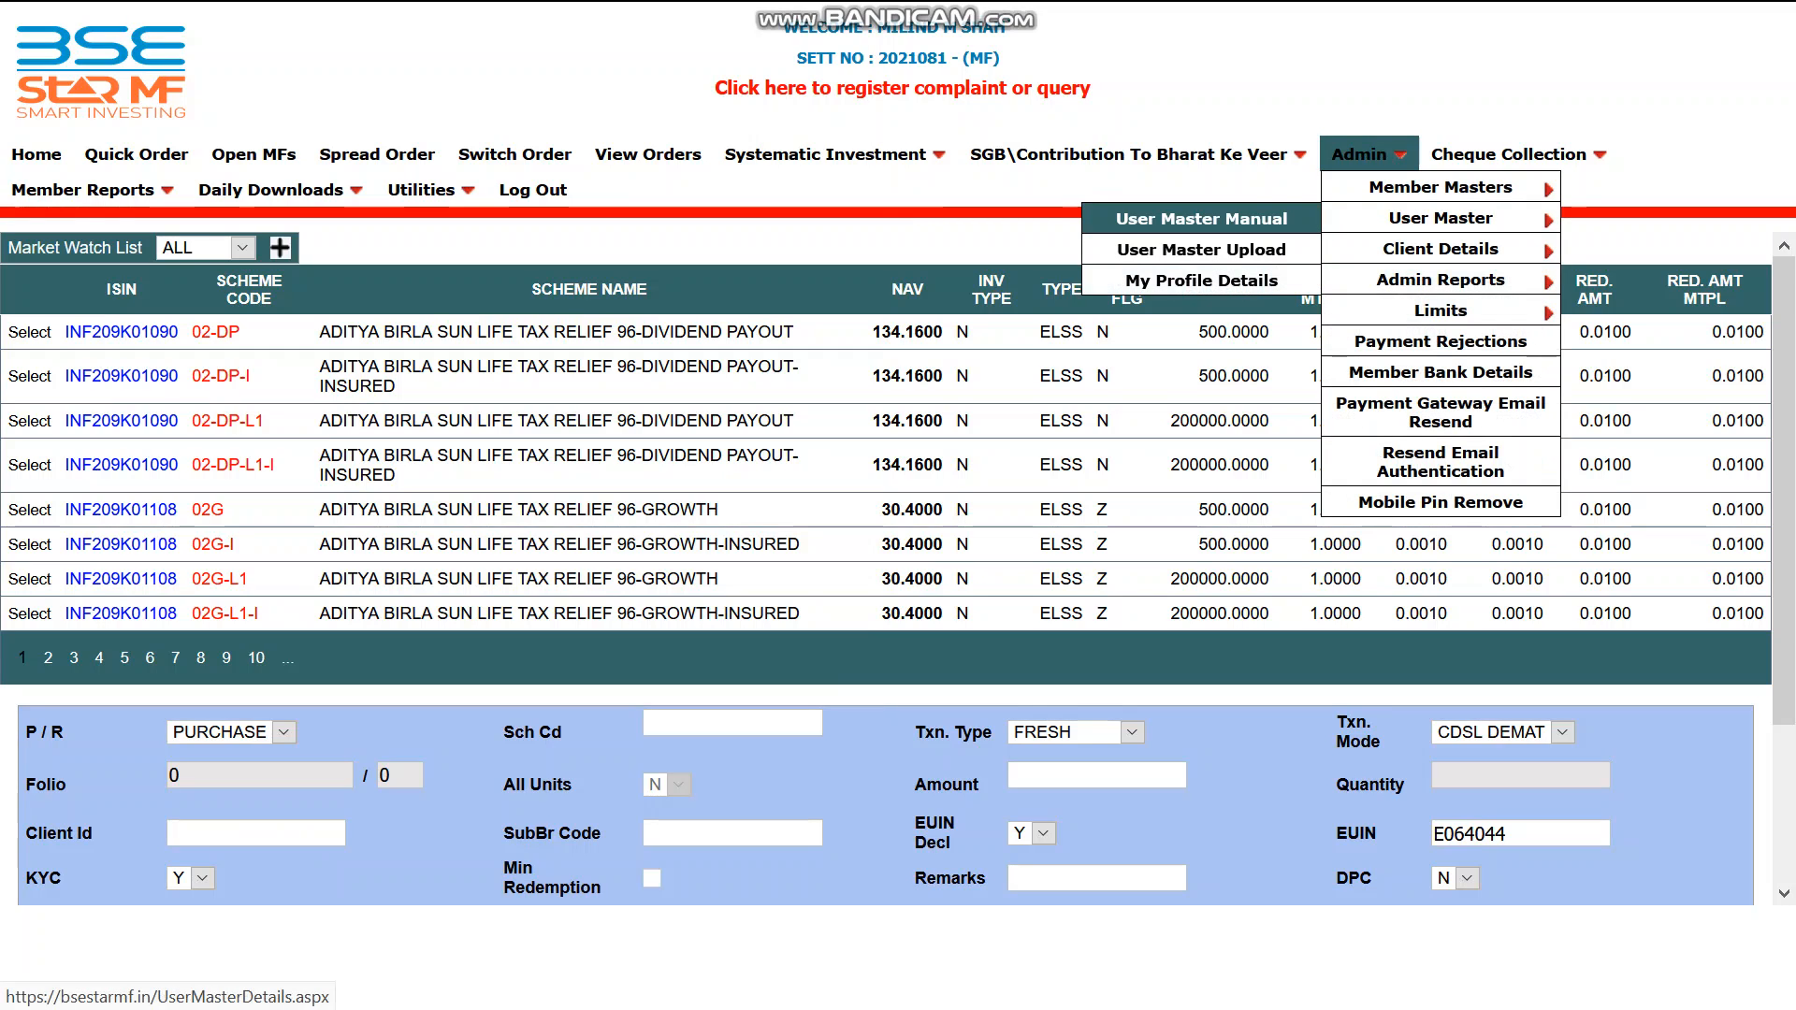
click(1201, 218)
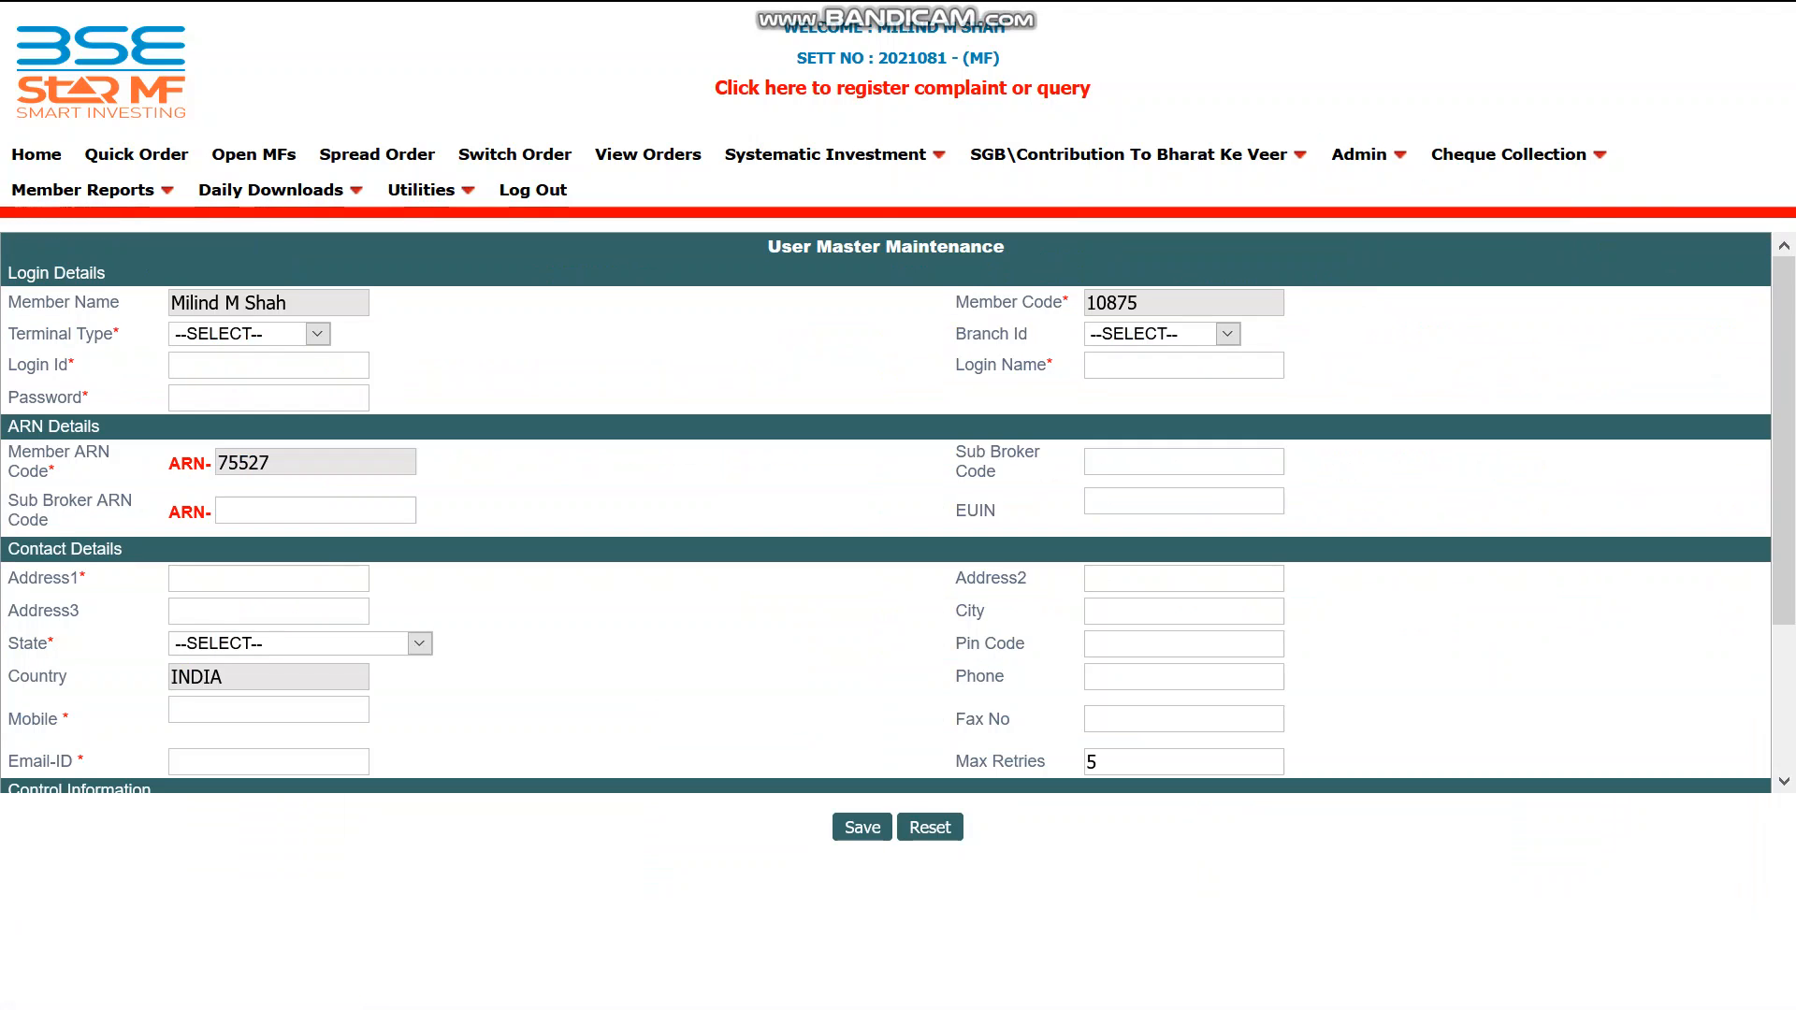
Set the terminal type to CLIENT and the branch ID to CORPBRANCH
click(316, 334)
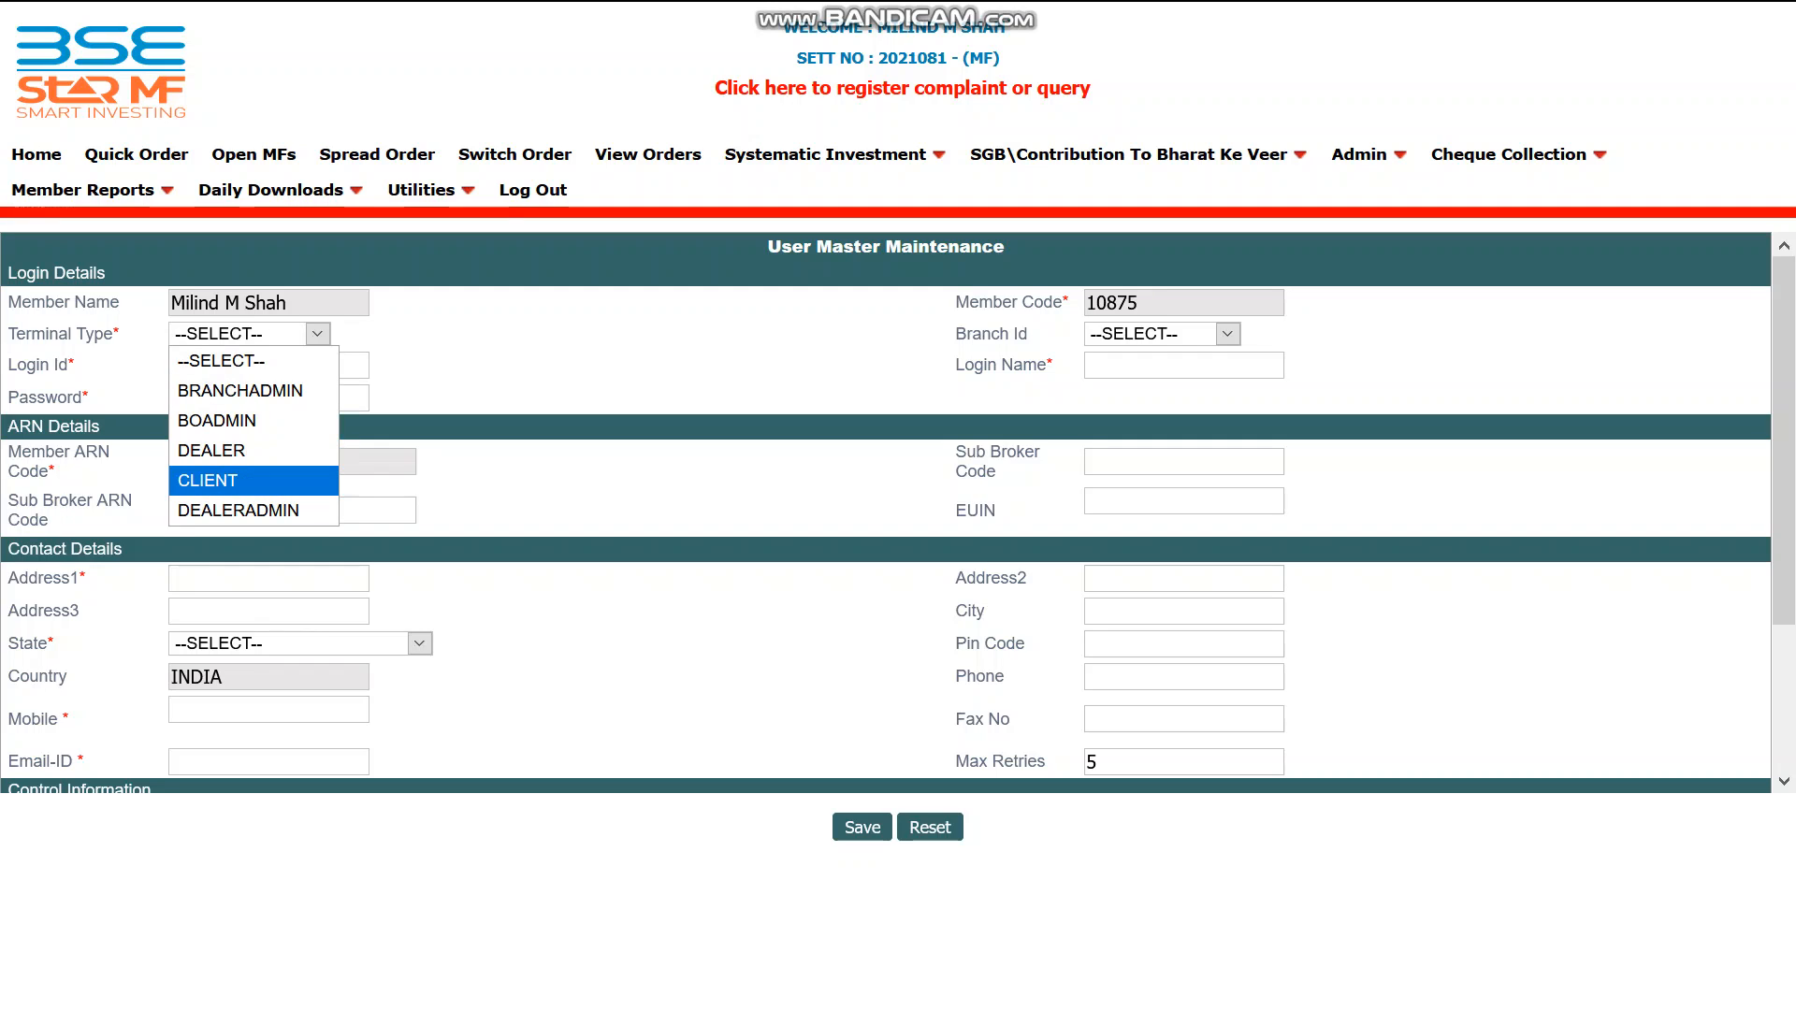
click(253, 480)
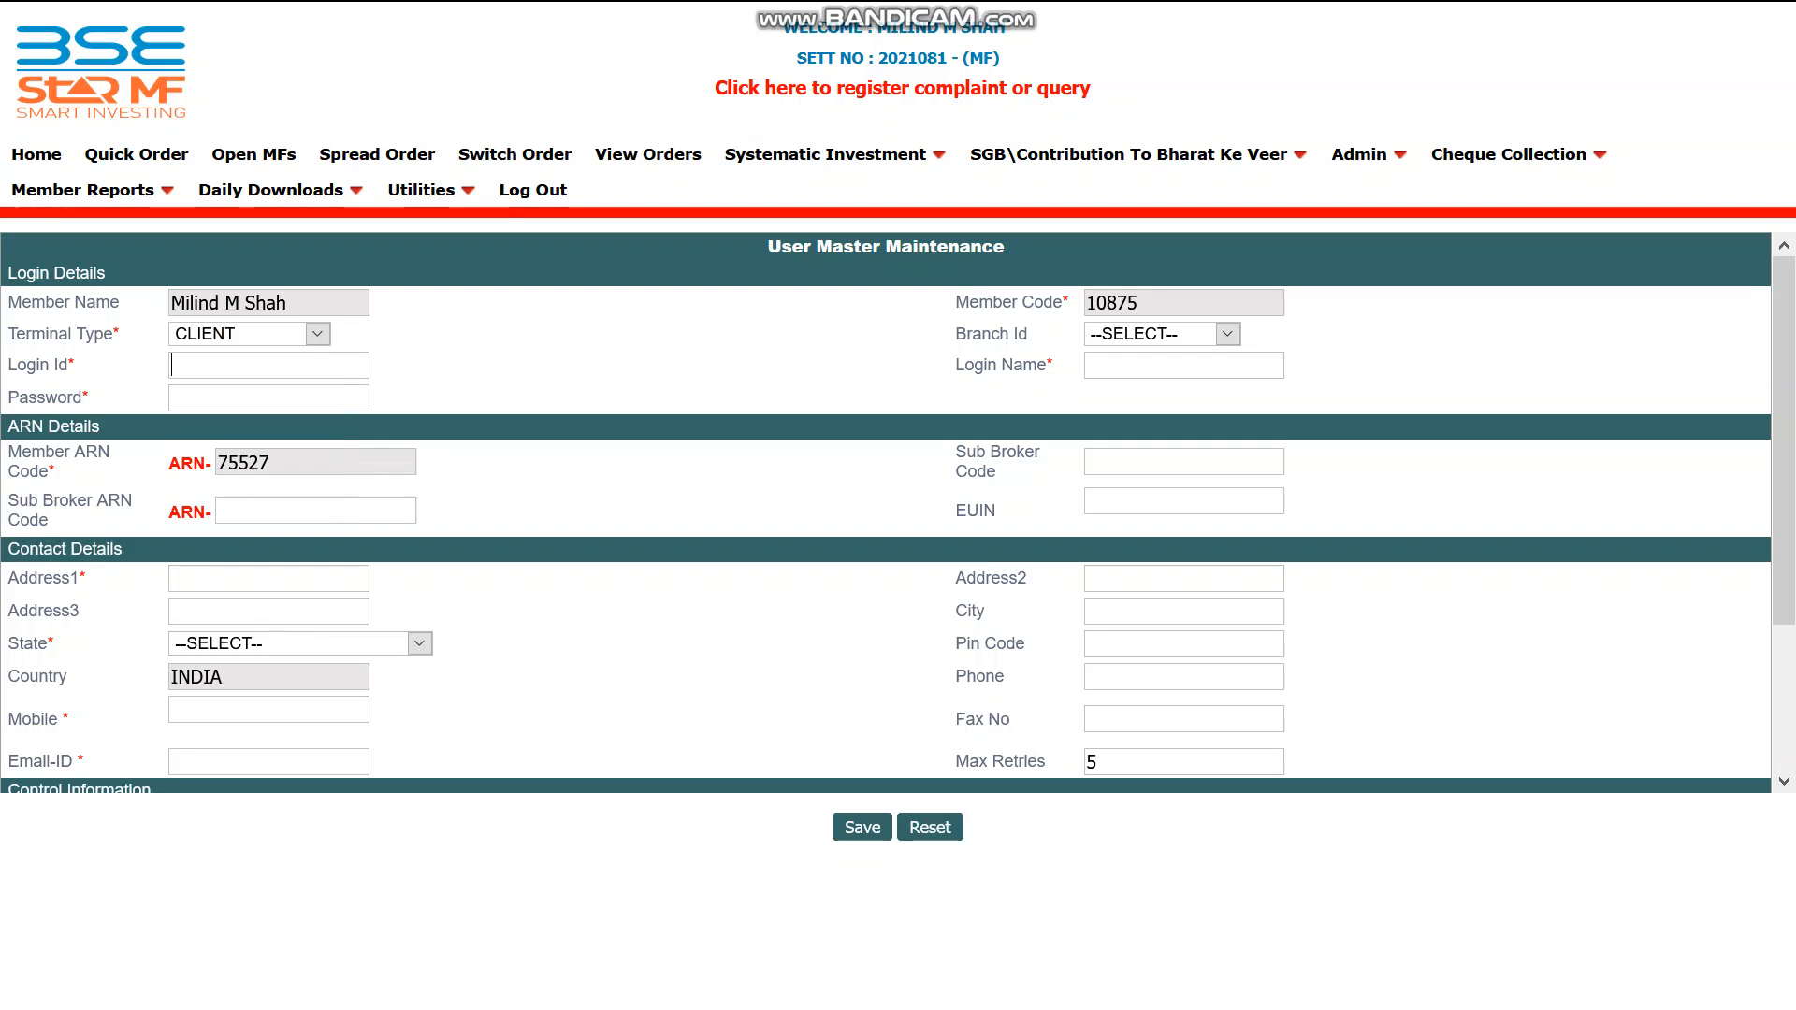
click(1227, 334)
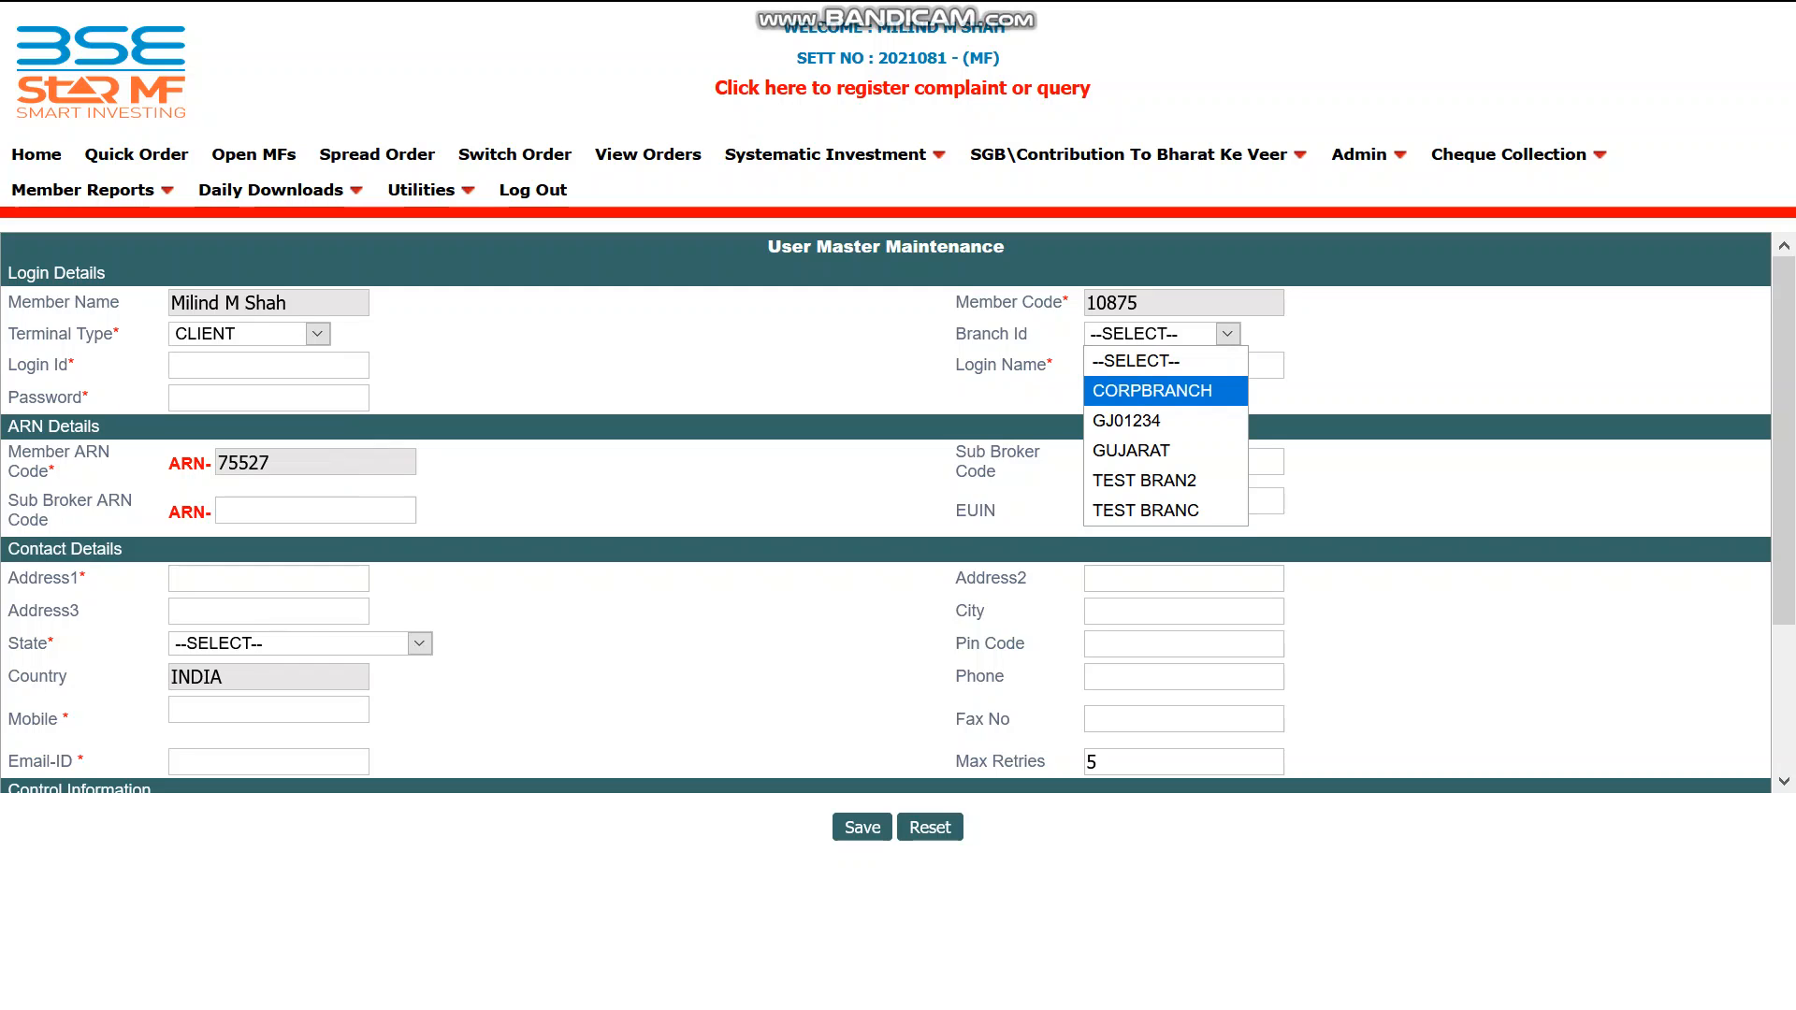
click(1151, 390)
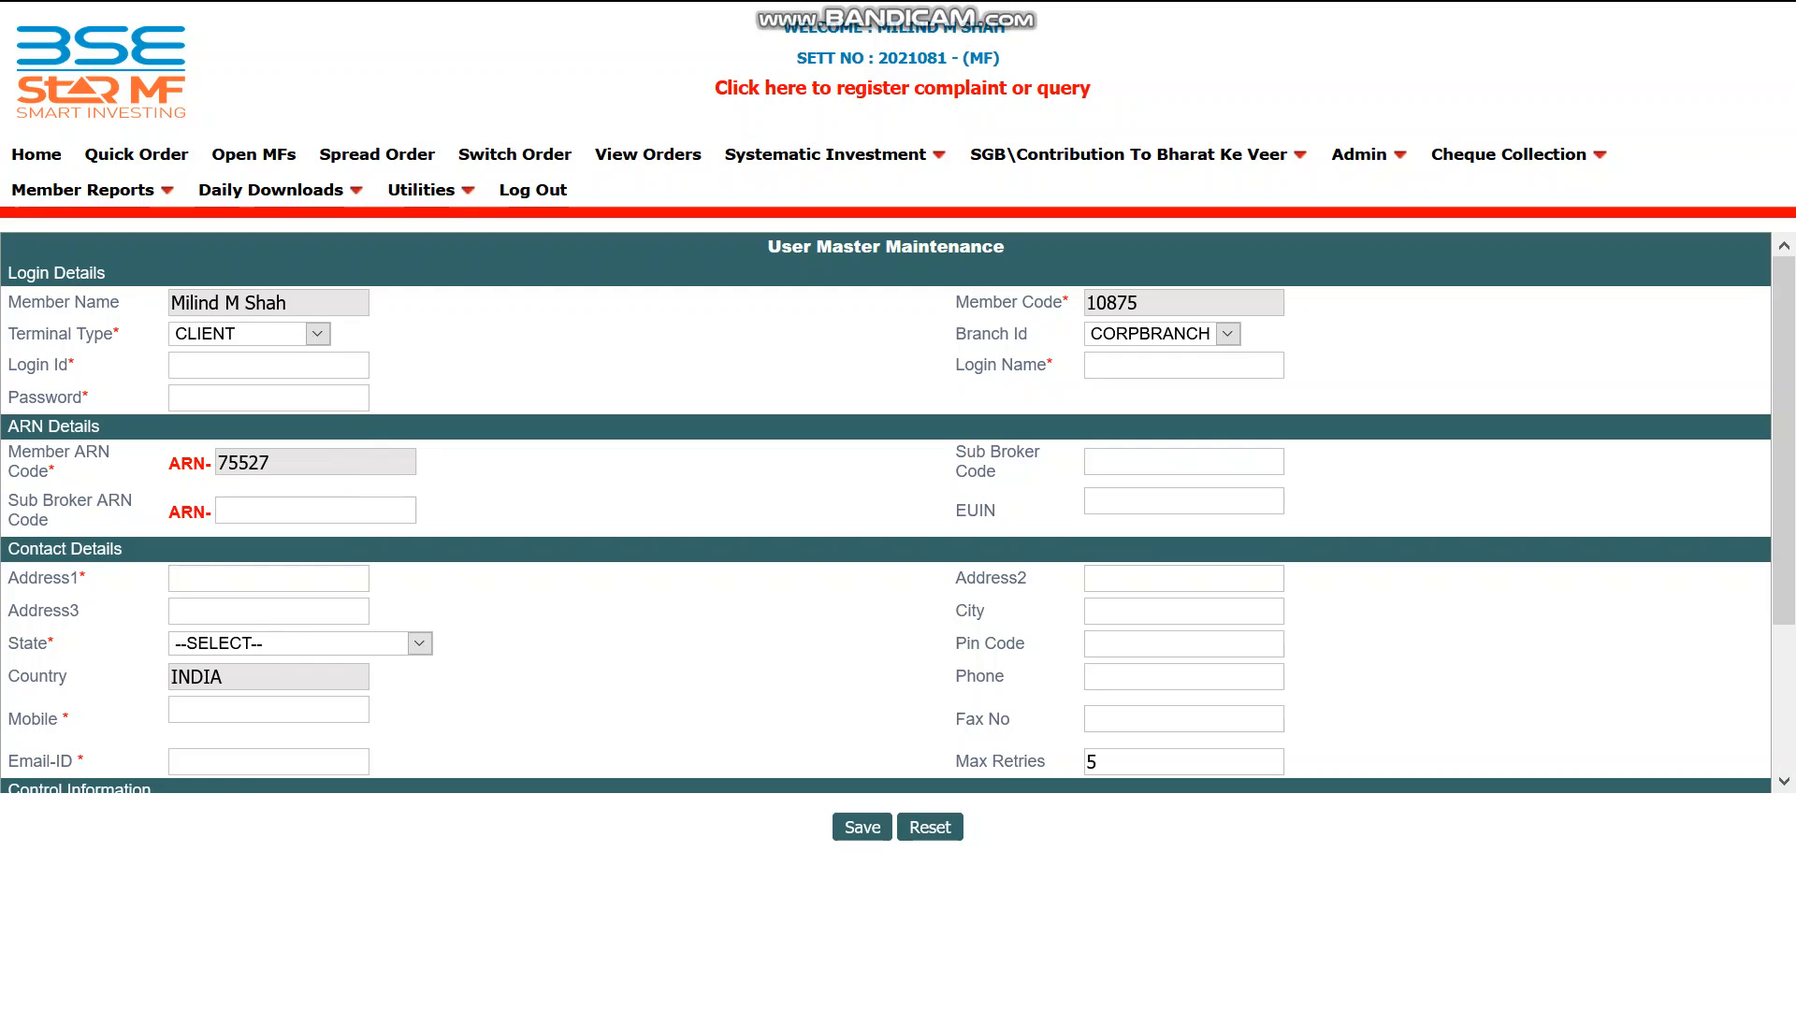
Enter login ID clientt13, the user's full name as login name, and a password
text(clientt13)
click(1183, 364)
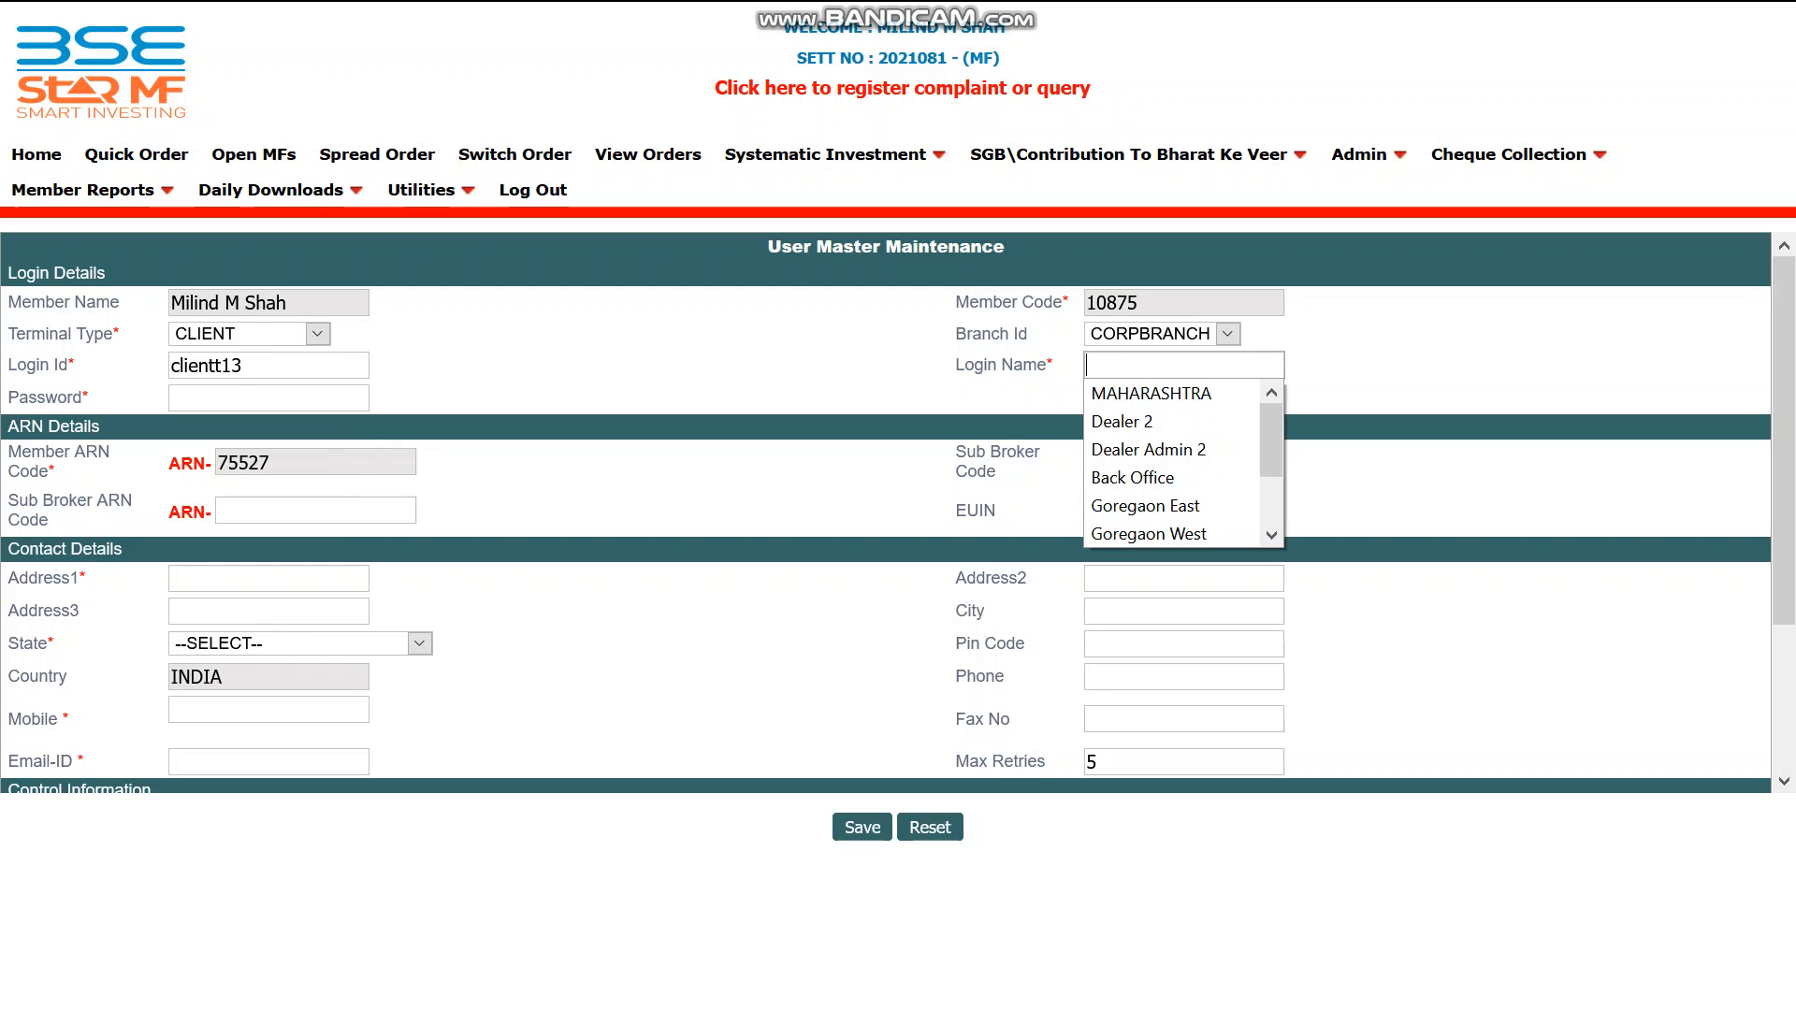
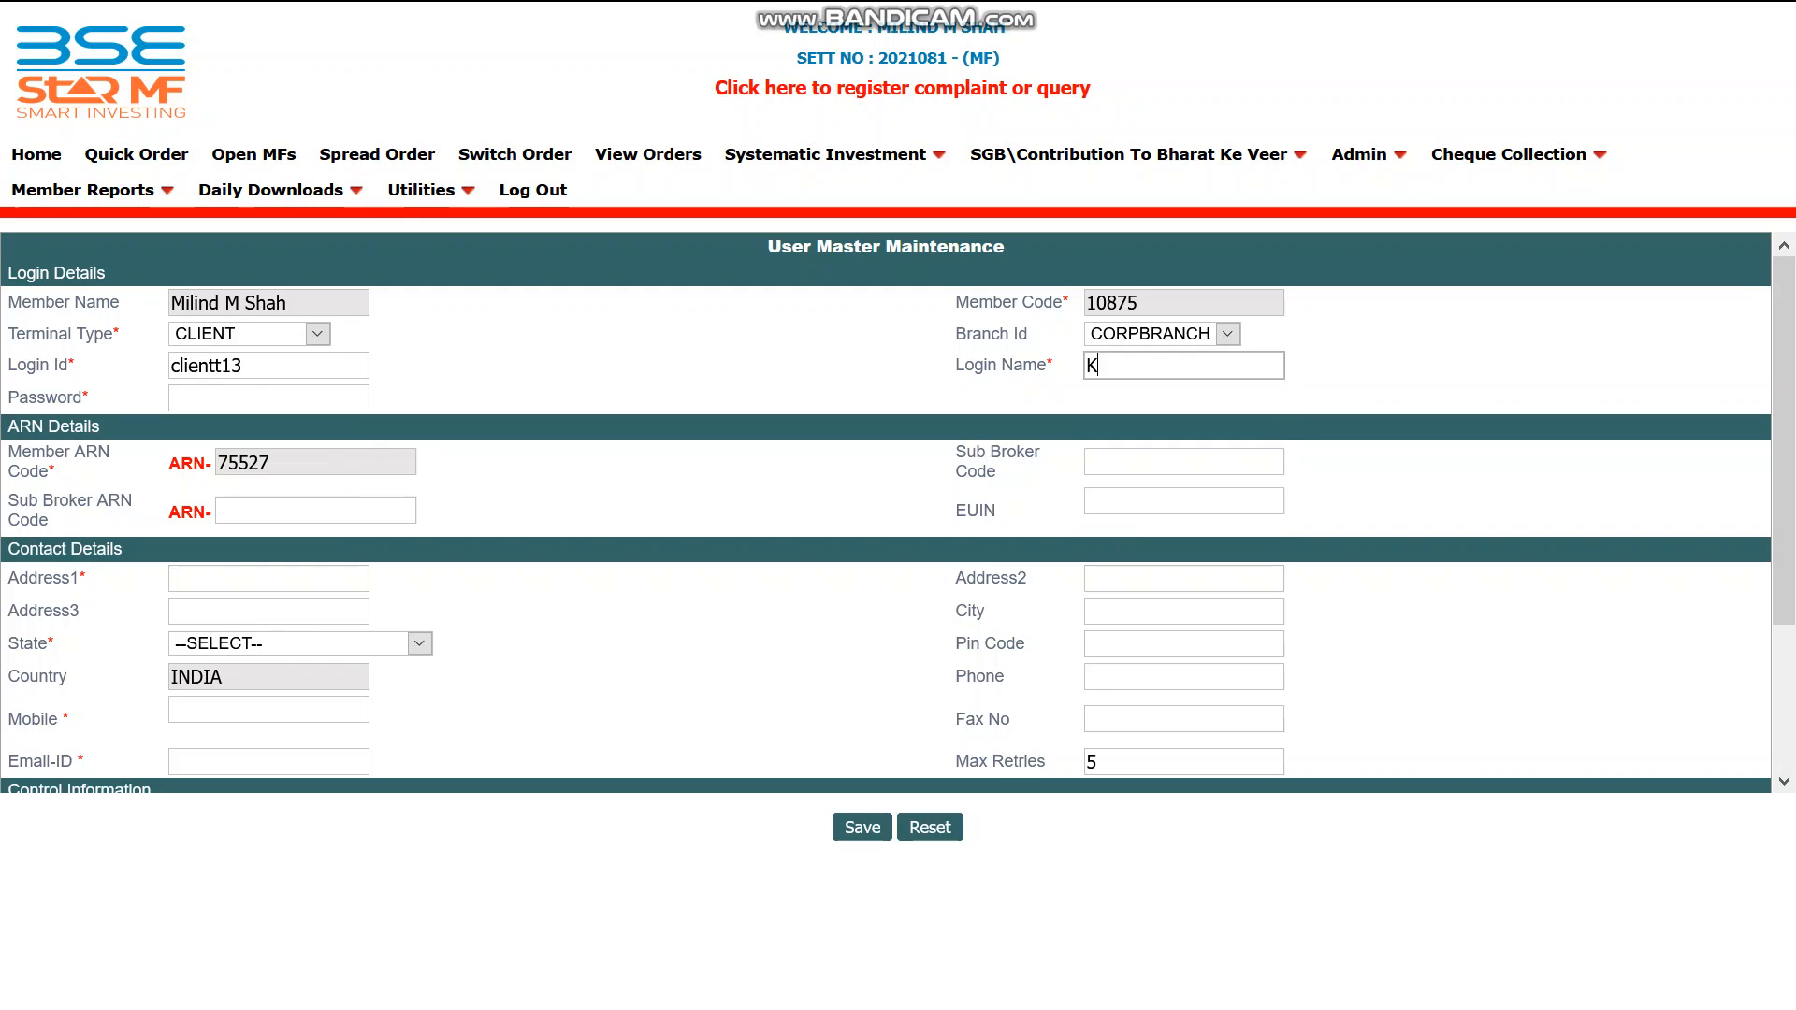
key(Tab)
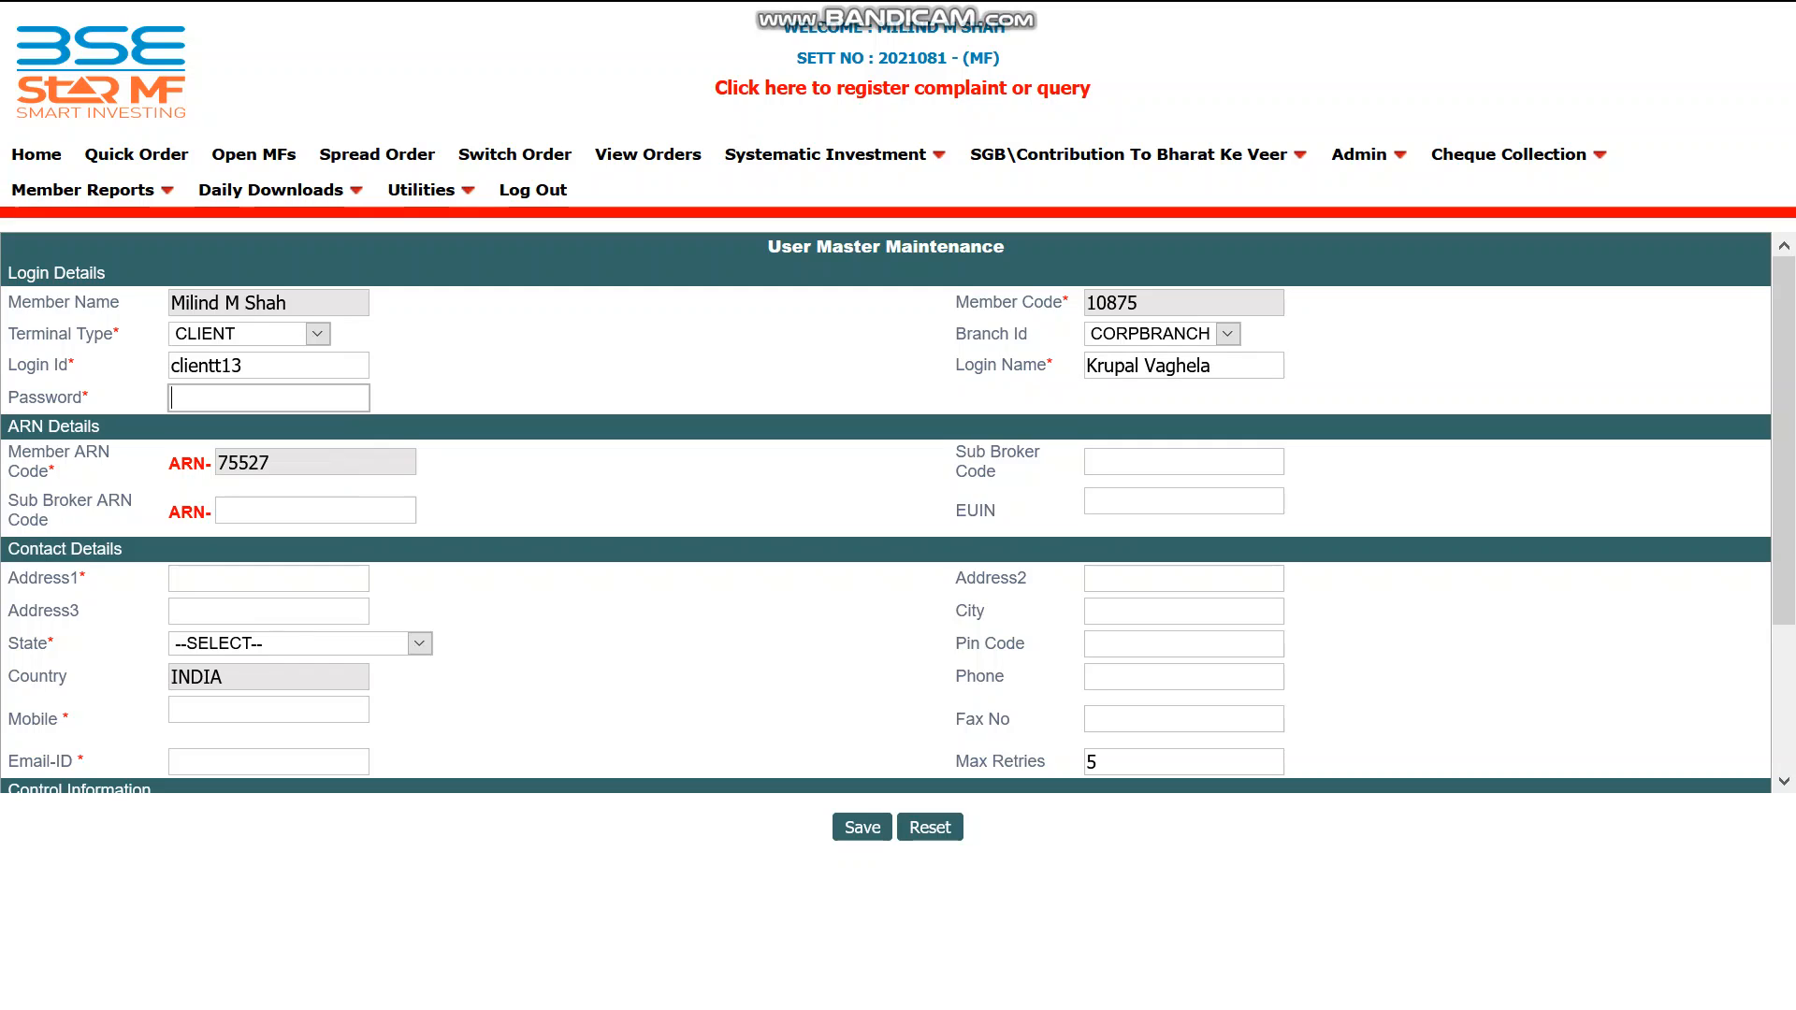
text(•••••••)
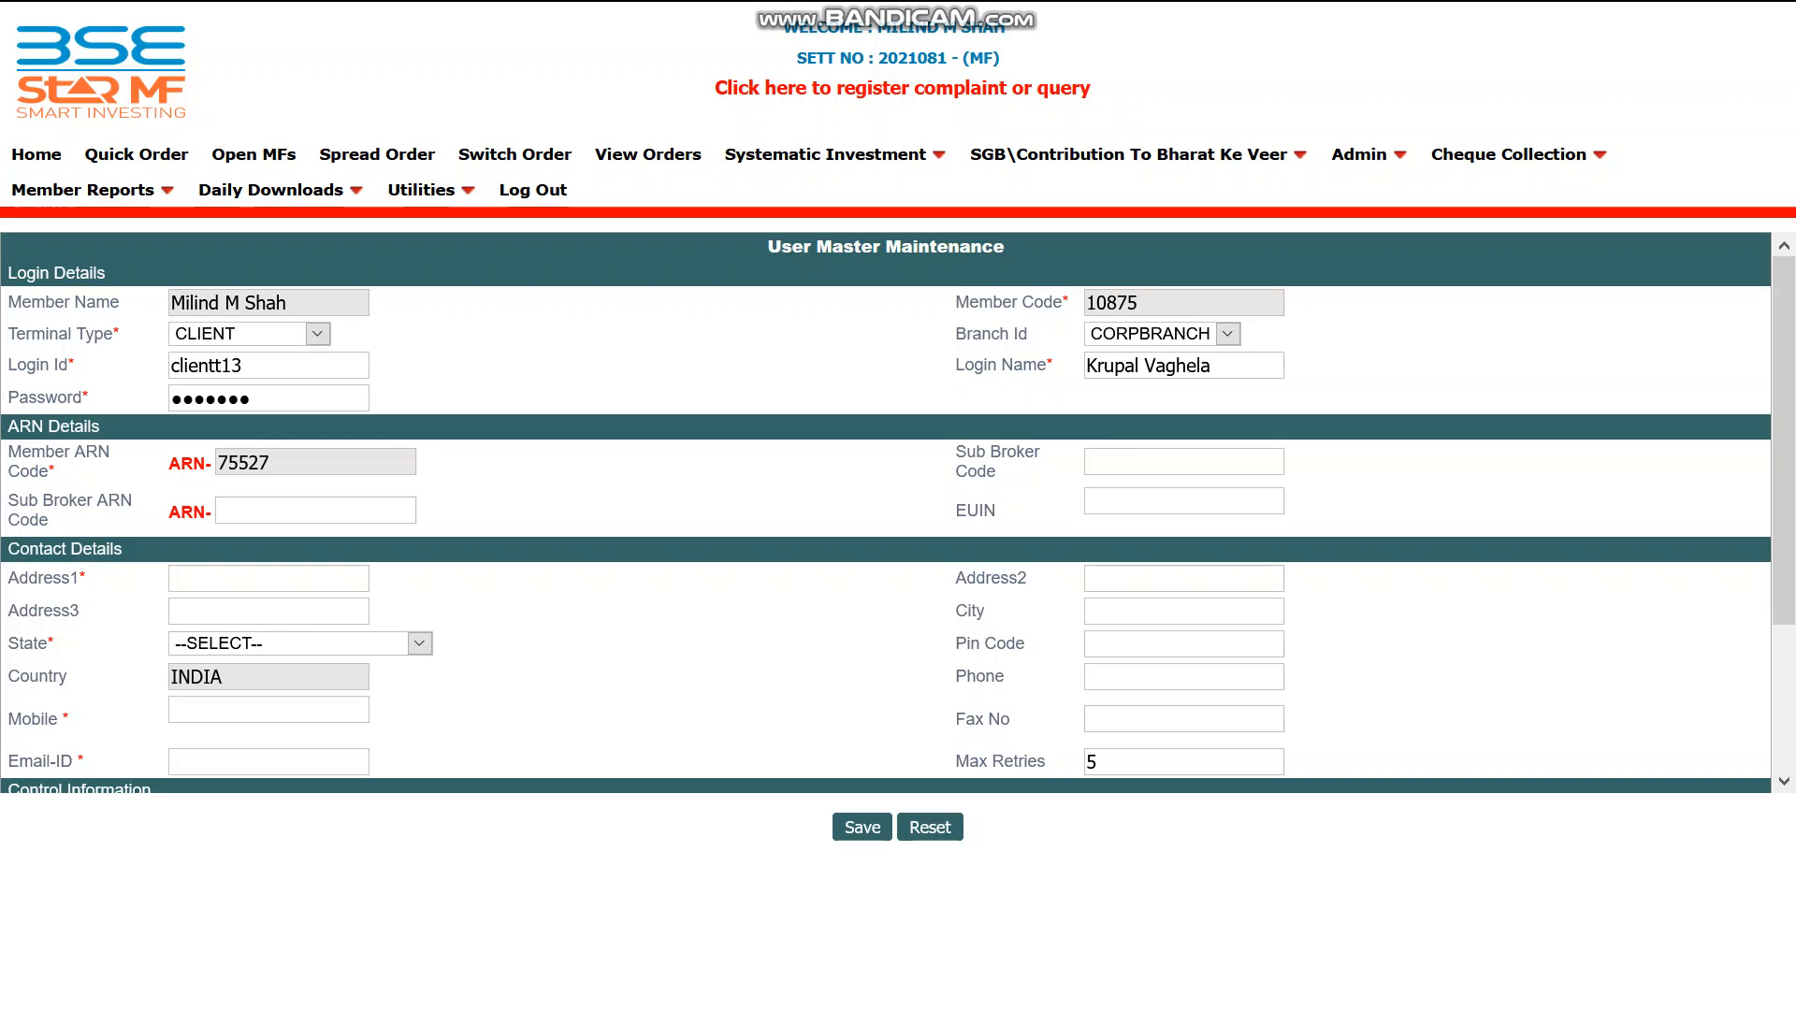
Enter E123456 as the new user's EUIN
click(1183, 501)
text(E123456)
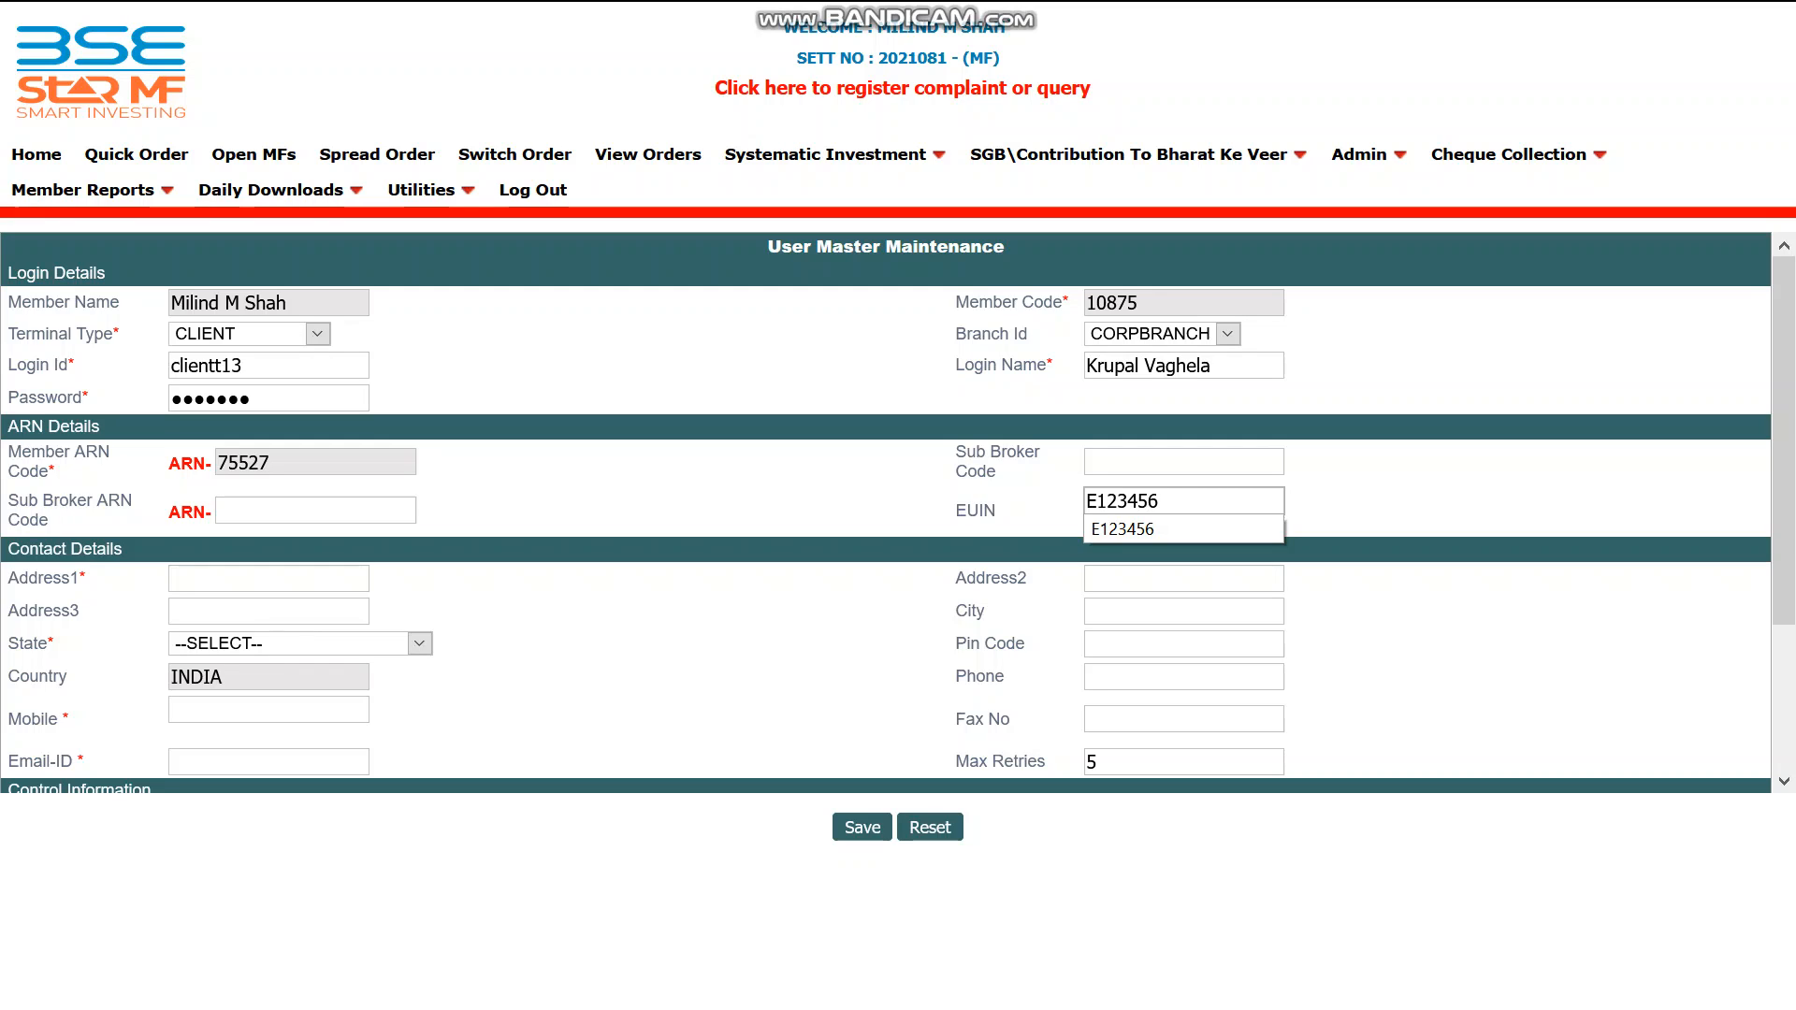
click(268, 610)
click(269, 578)
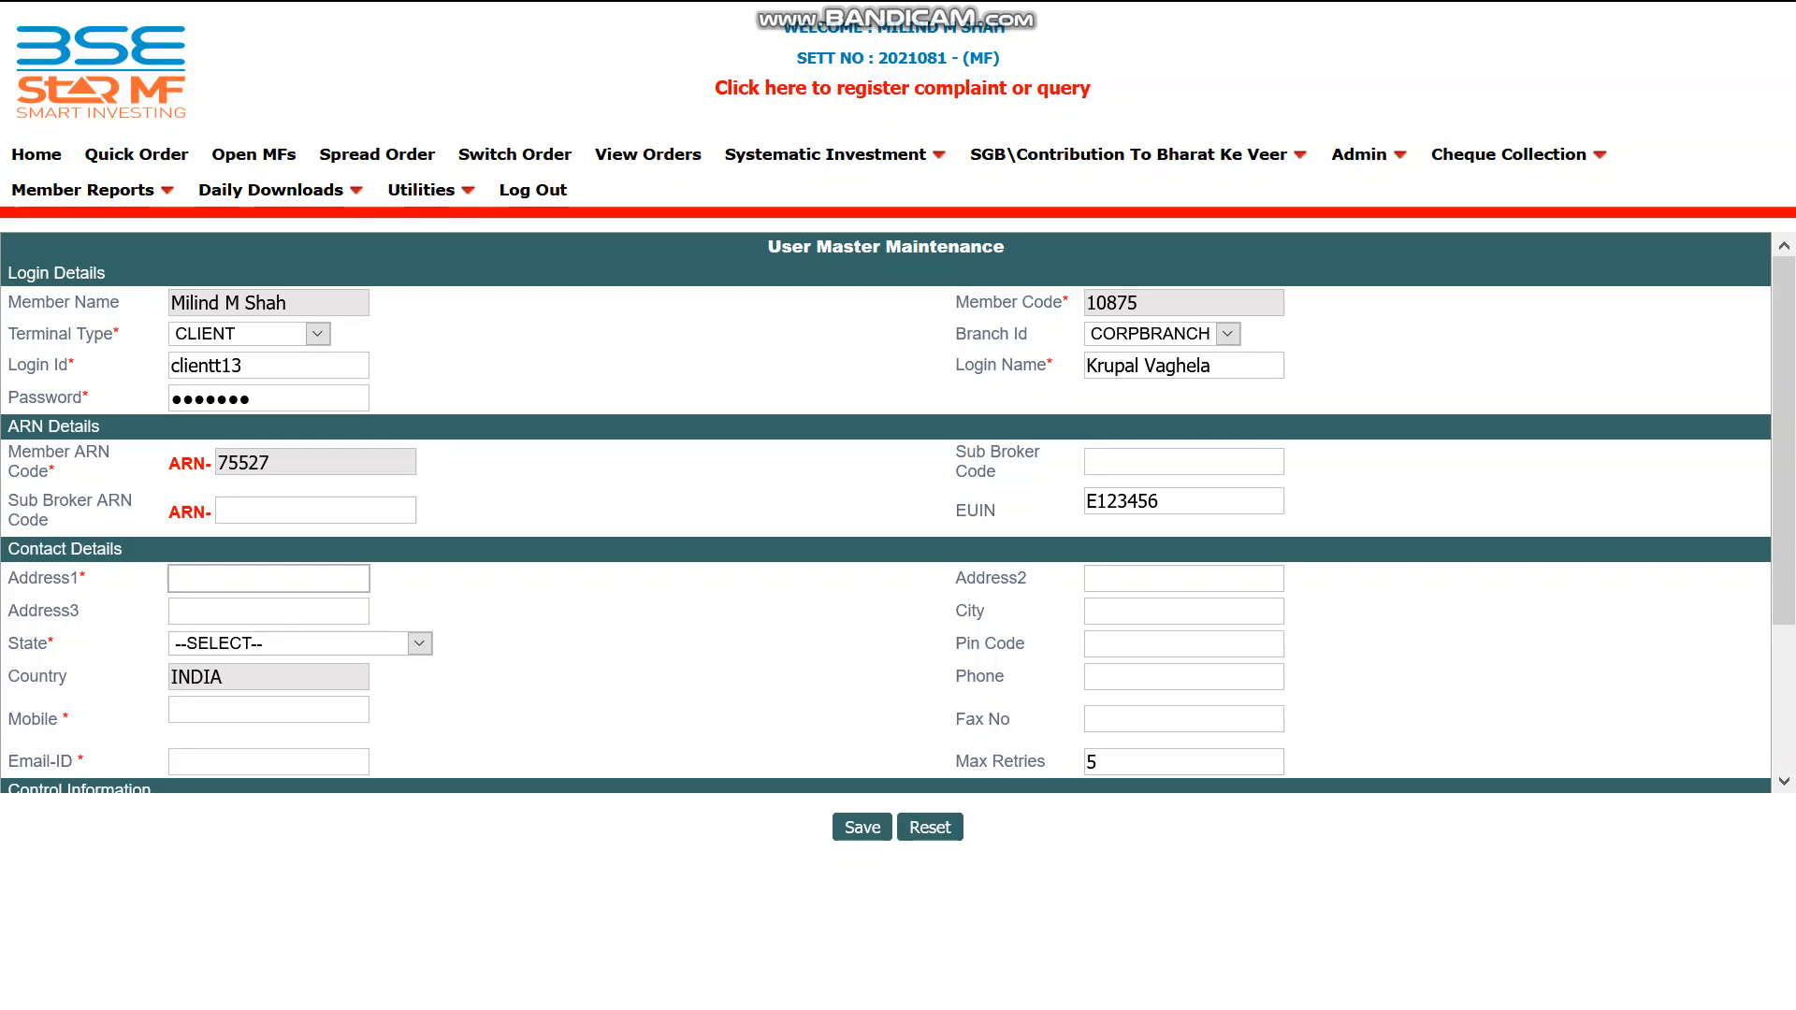
Fill in the client's address lines, city, state and pin code
text(17th)
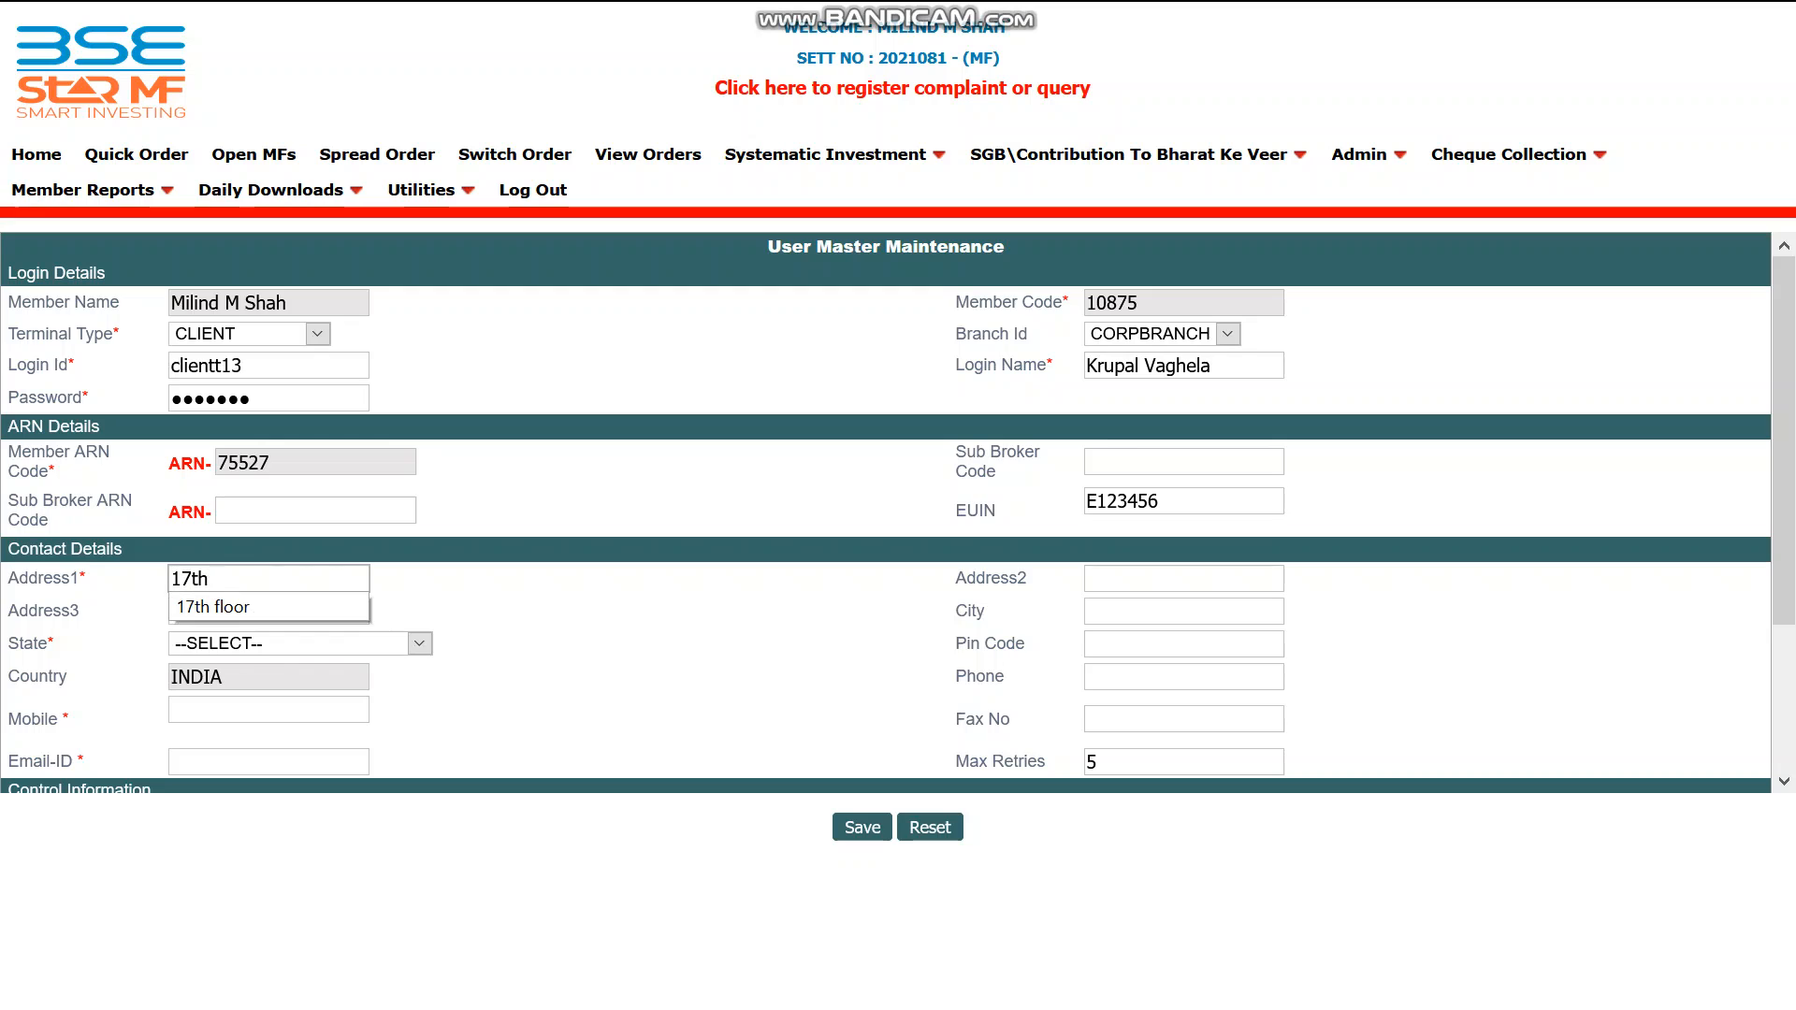
text( floor)
key(Tab)
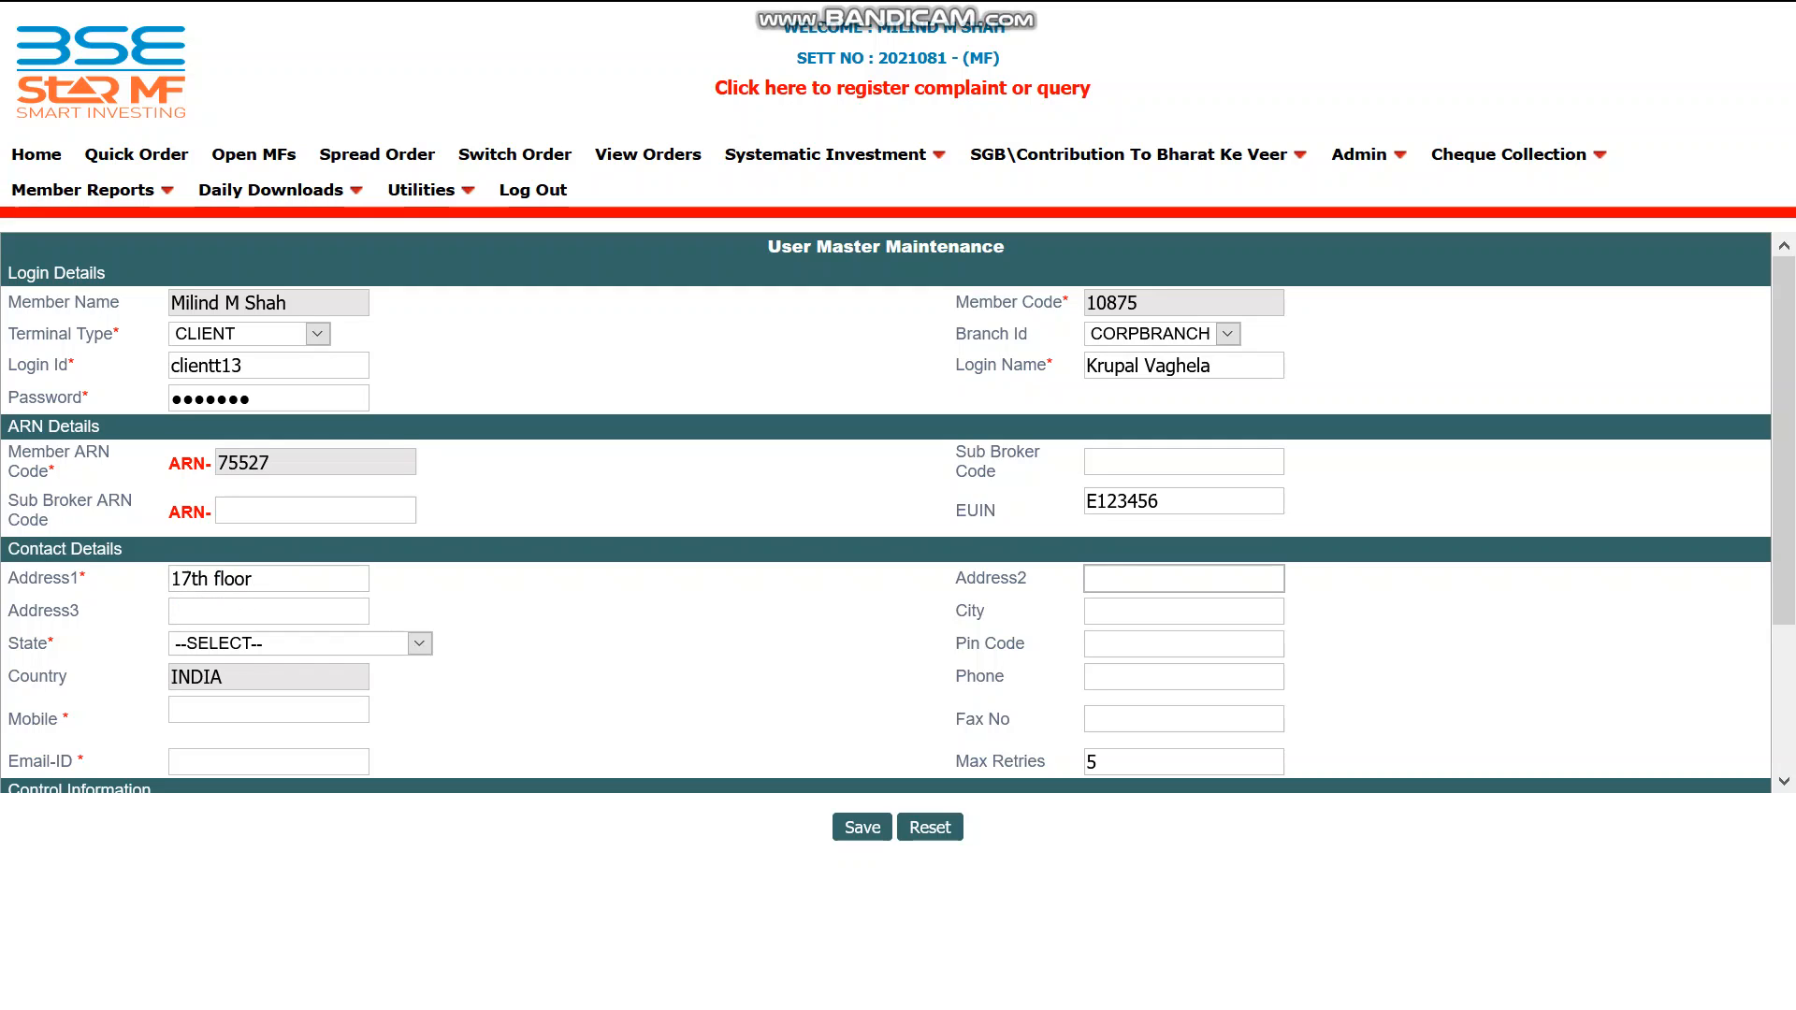
text(P. J. Tower)
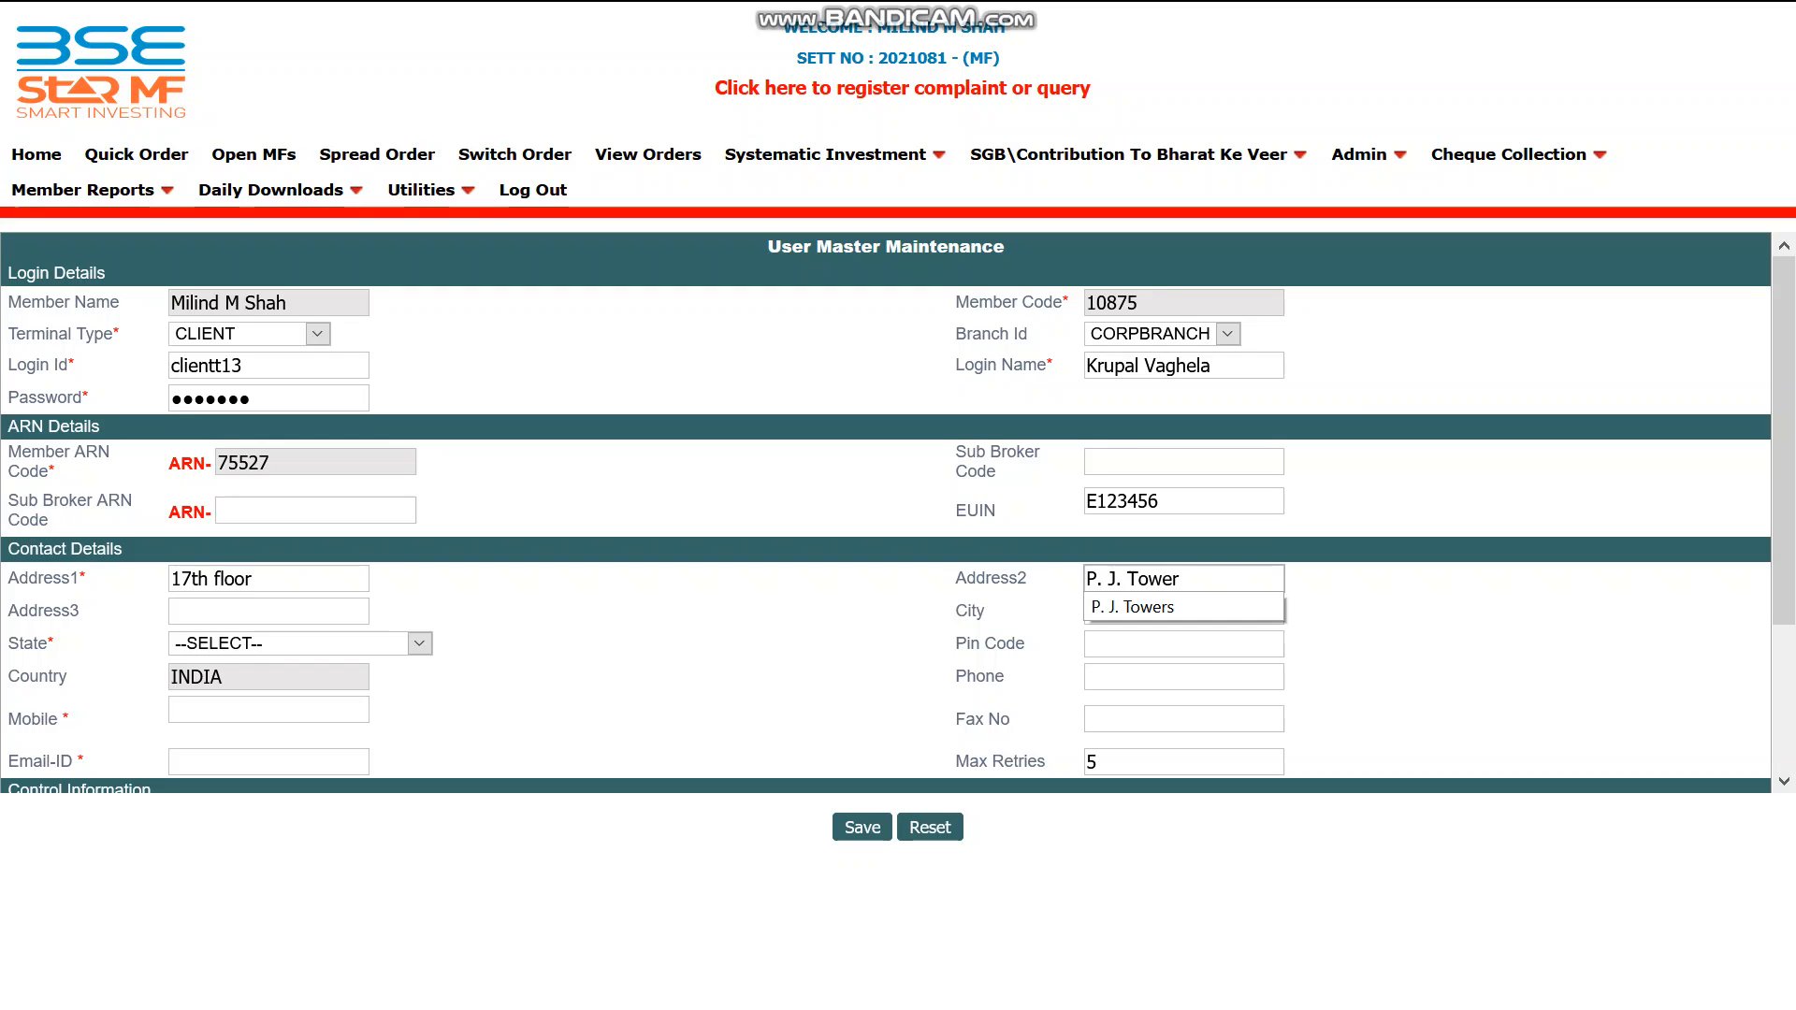
key(Tab)
text(Dalal Str)
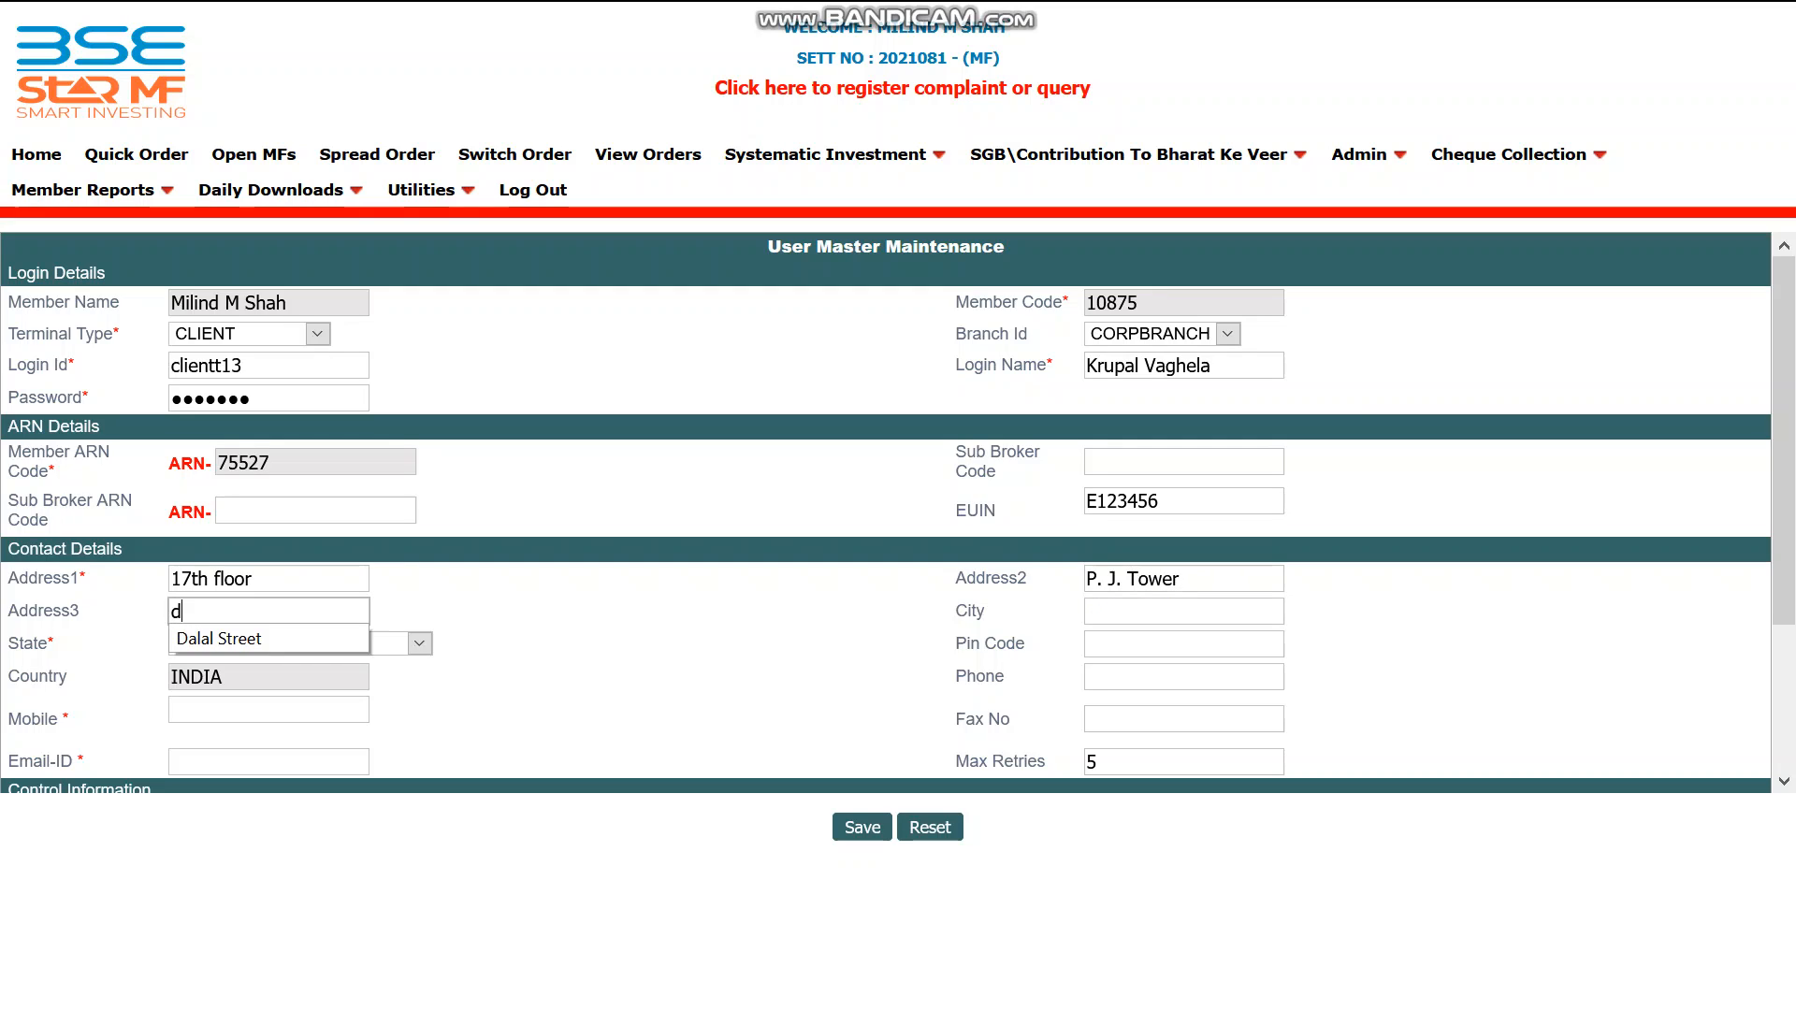
text(eet)
key(Tab)
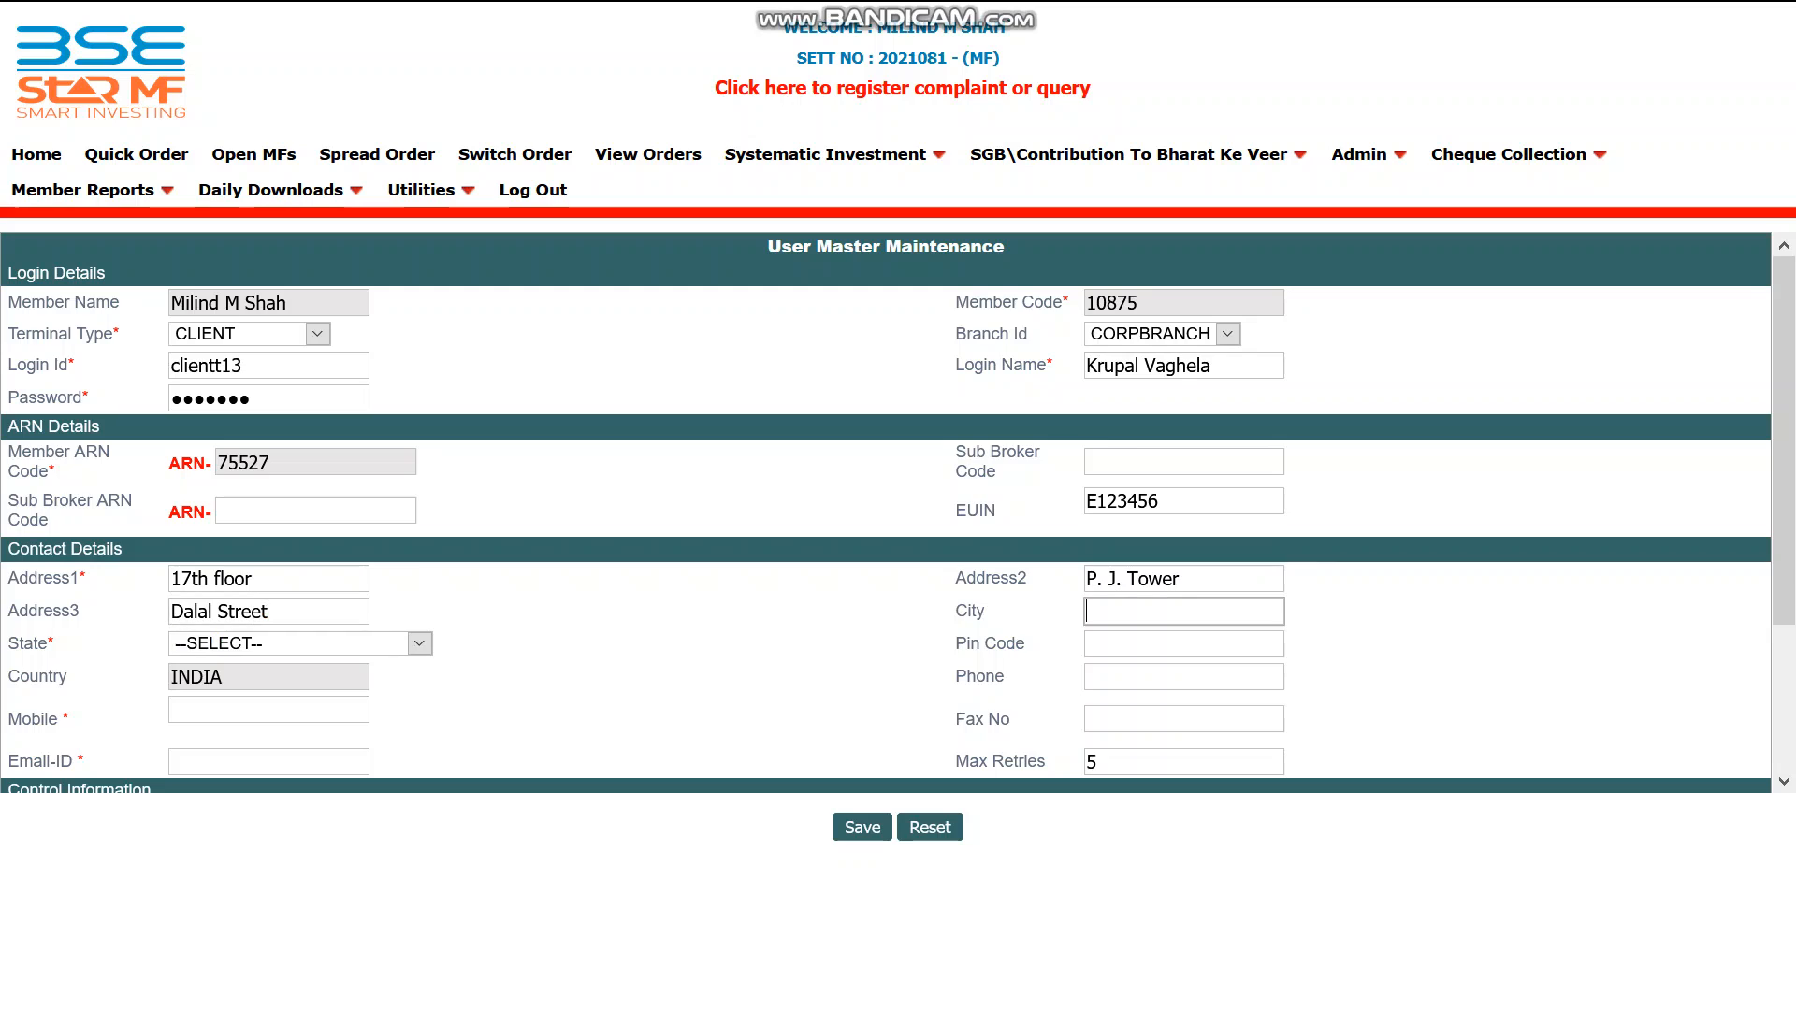
text(Mumba)
key(Tab)
key(shift+Tab)
key(End)
text(i)
key(Tab)
text(mah)
key(Tab)
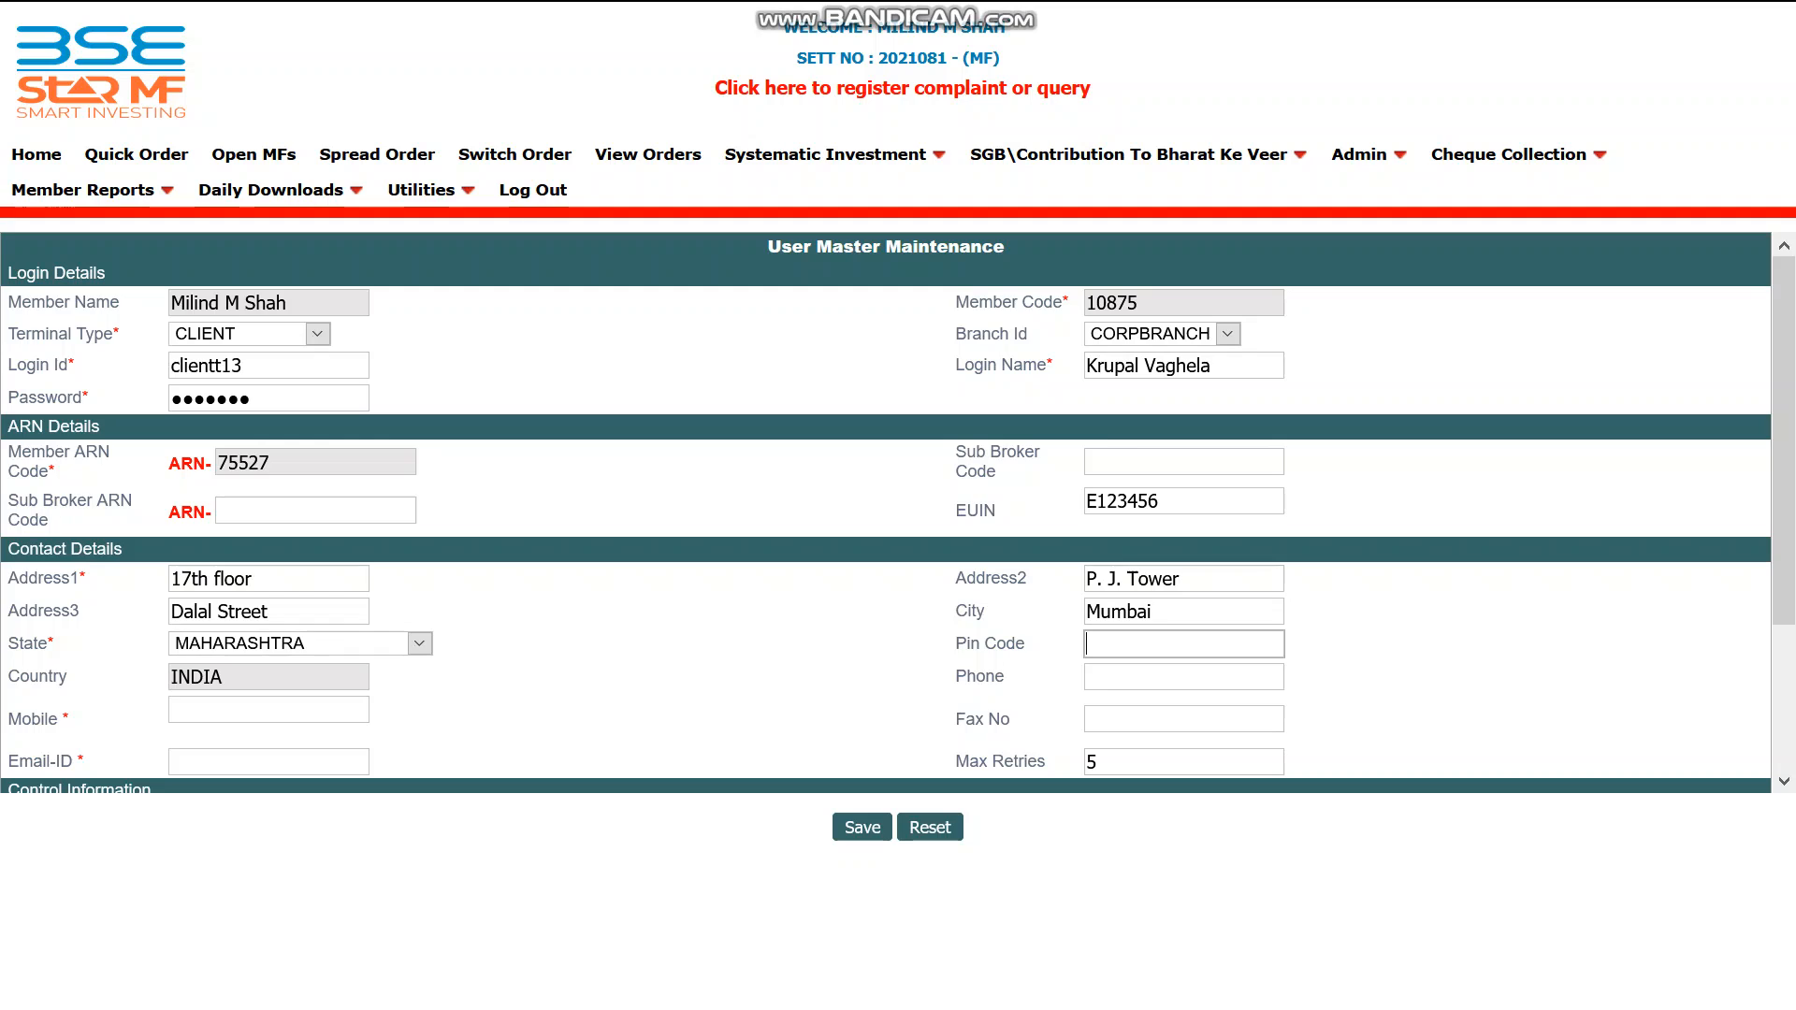
text(400001)
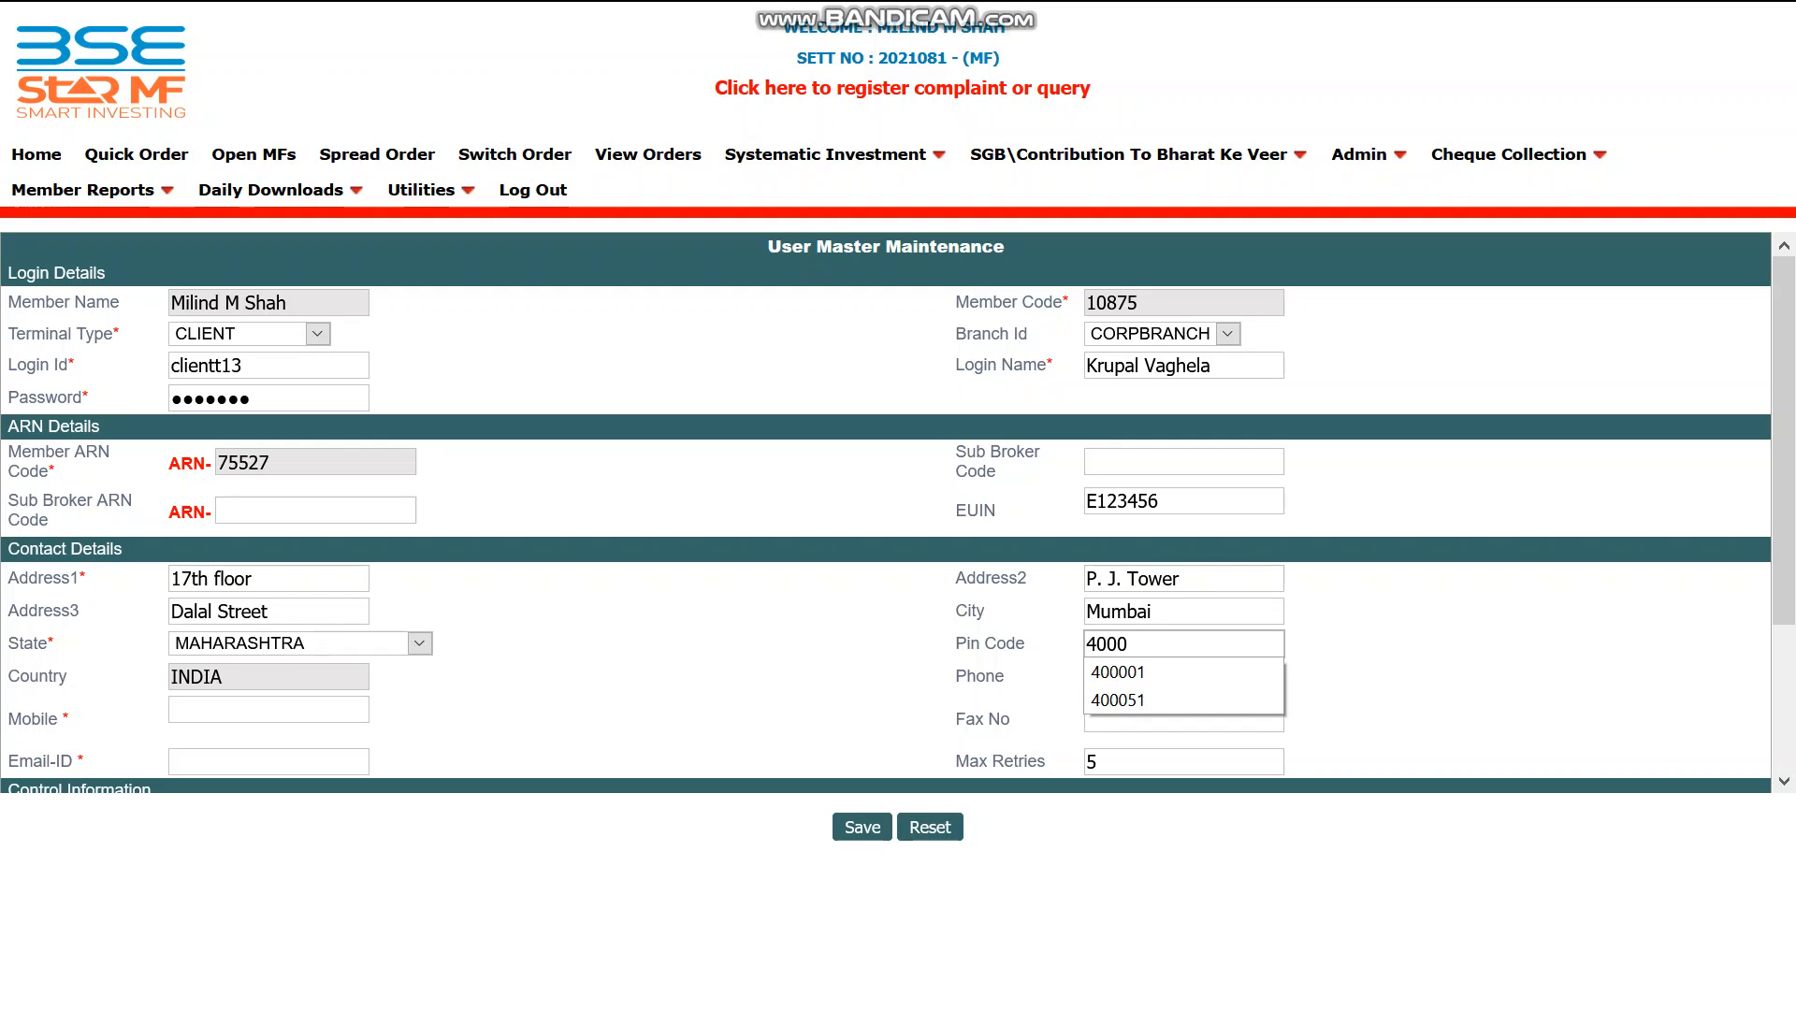
Enter the client's mobile number from the suggestion and their e-mail address
key(Tab)
key(Tab)
key(Tab)
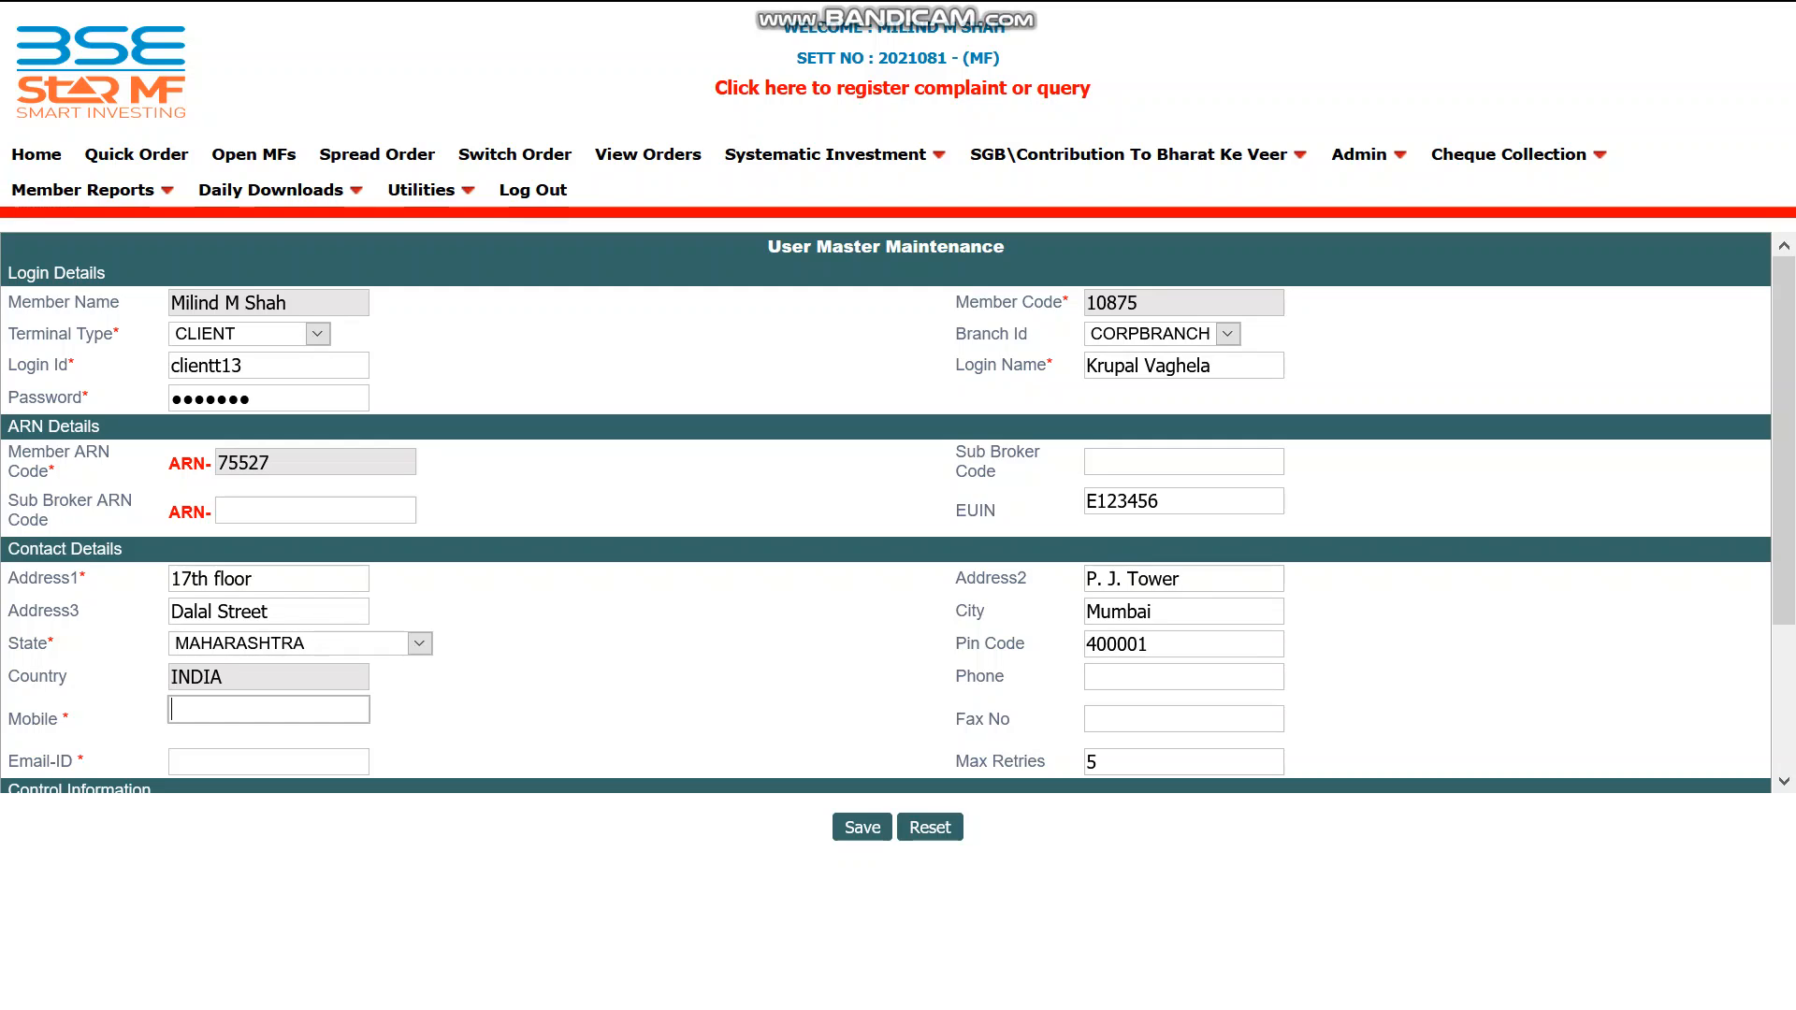
text(836)
key(Down)
key(Tab)
key(Tab)
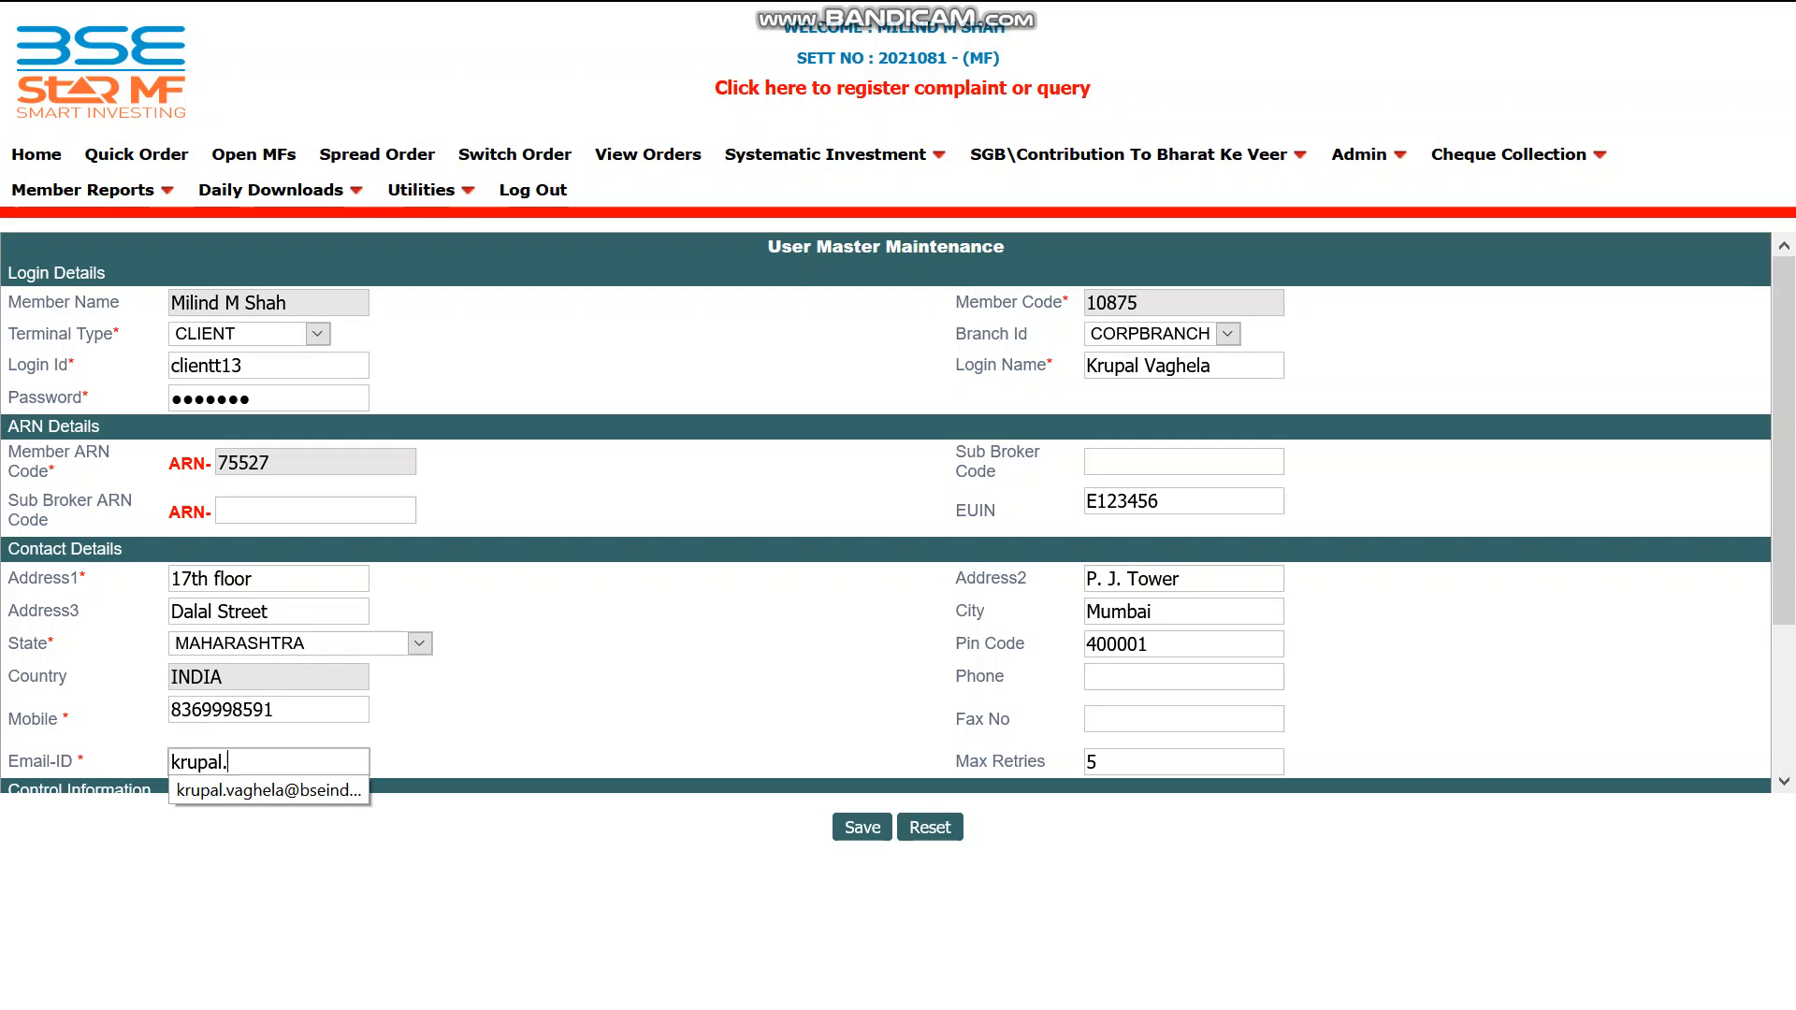
Set Access Level to FULL ACCESS and Status to ACTIVE
key(Tab)
key(Tab)
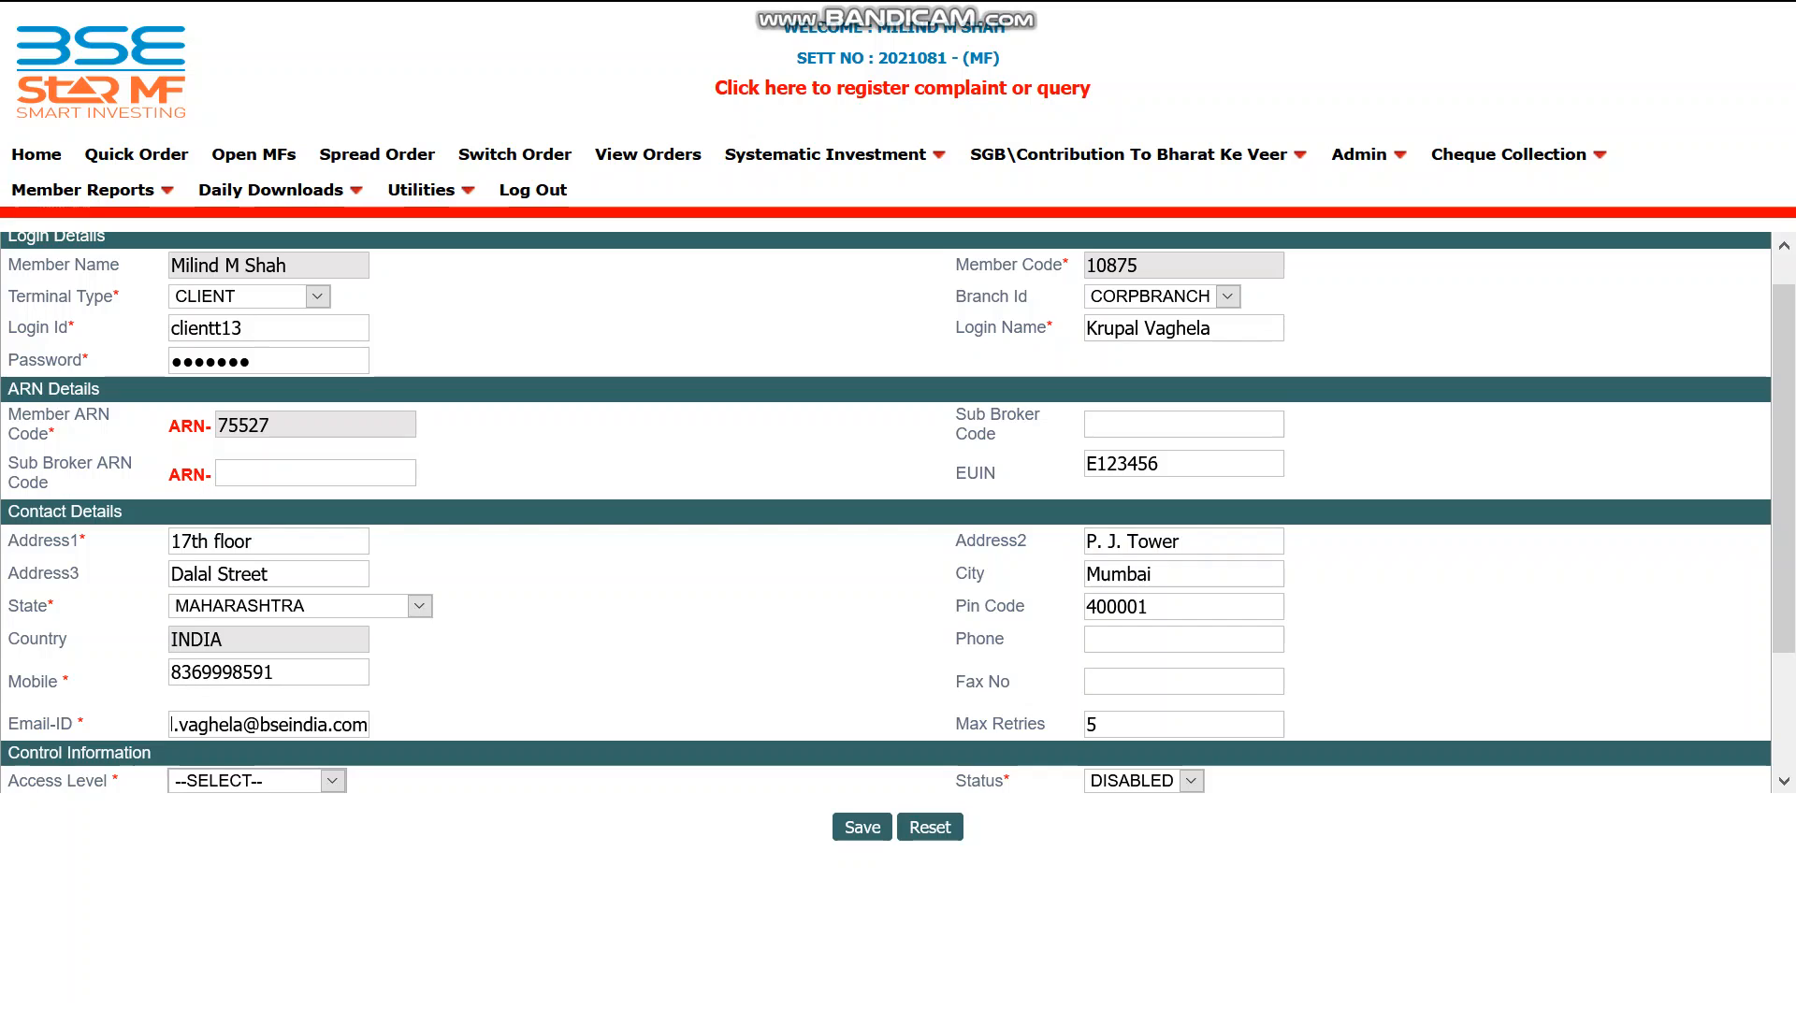
key(alt+Down)
key(Down)
key(Return)
key(Tab)
key(alt+Down)
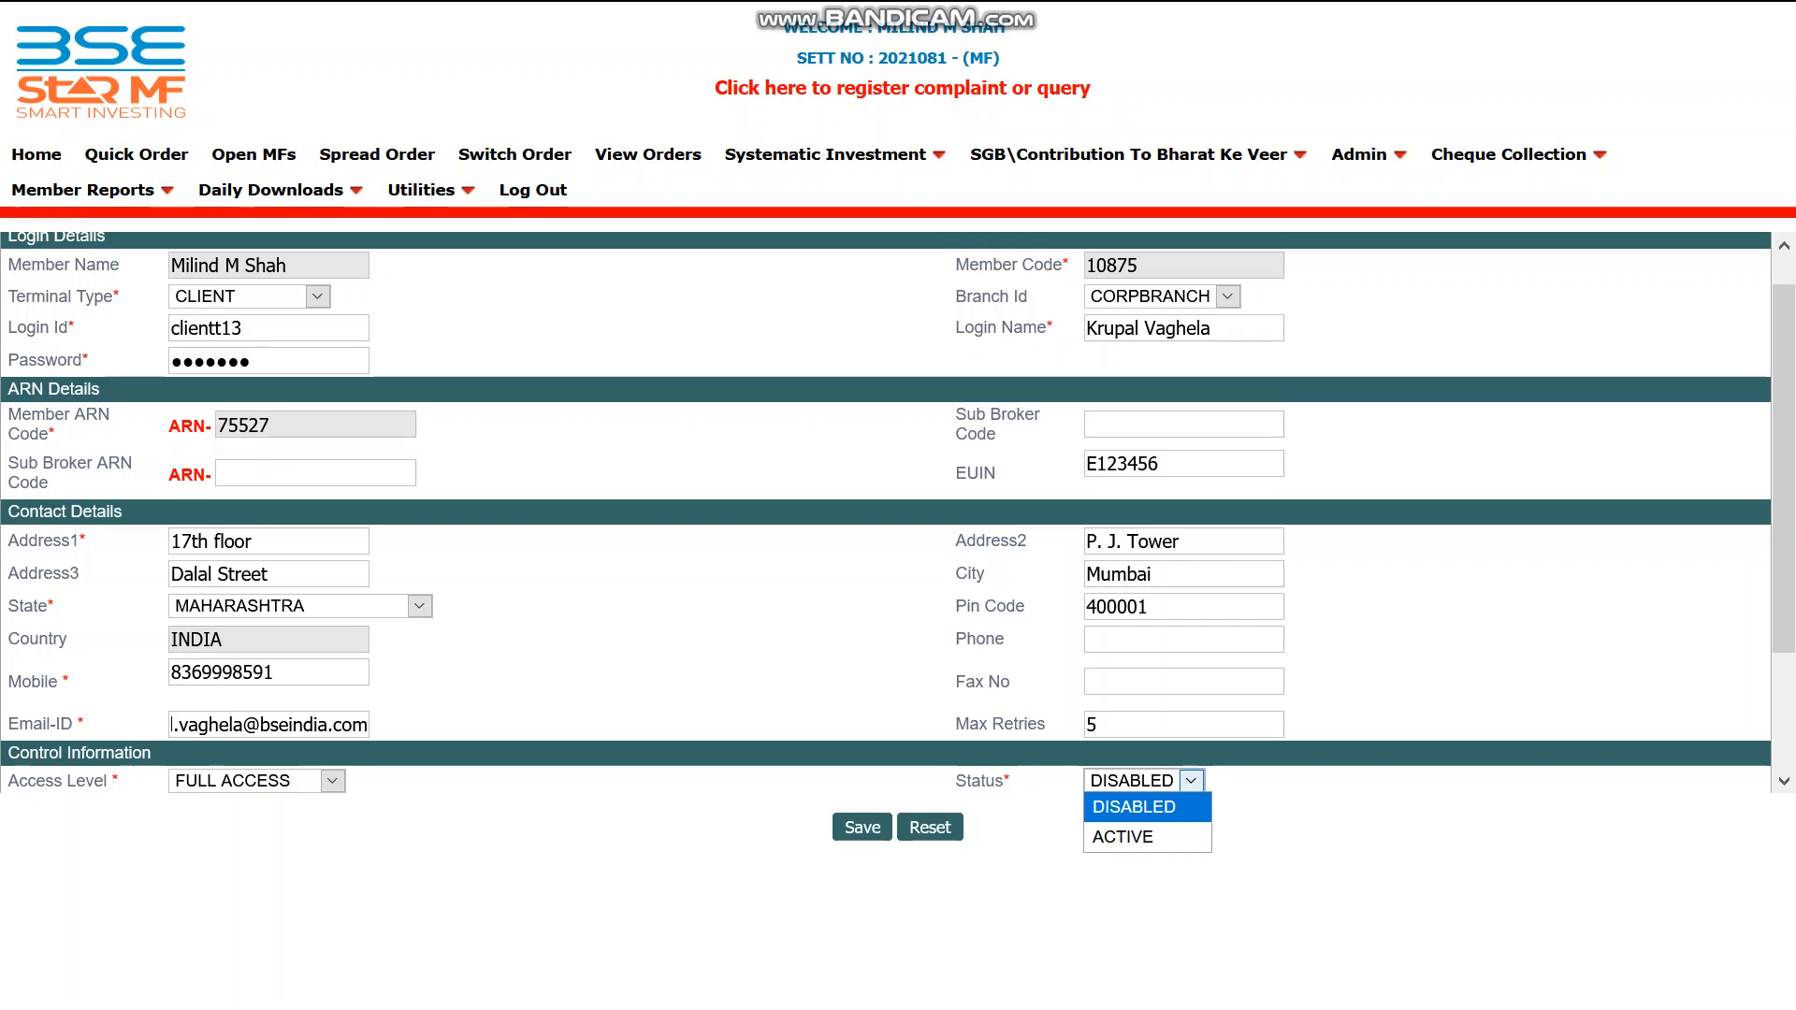
key(Down)
key(Return)
Set both First Login and Forced Logout to NO
scroll(884, 513, down, 2)
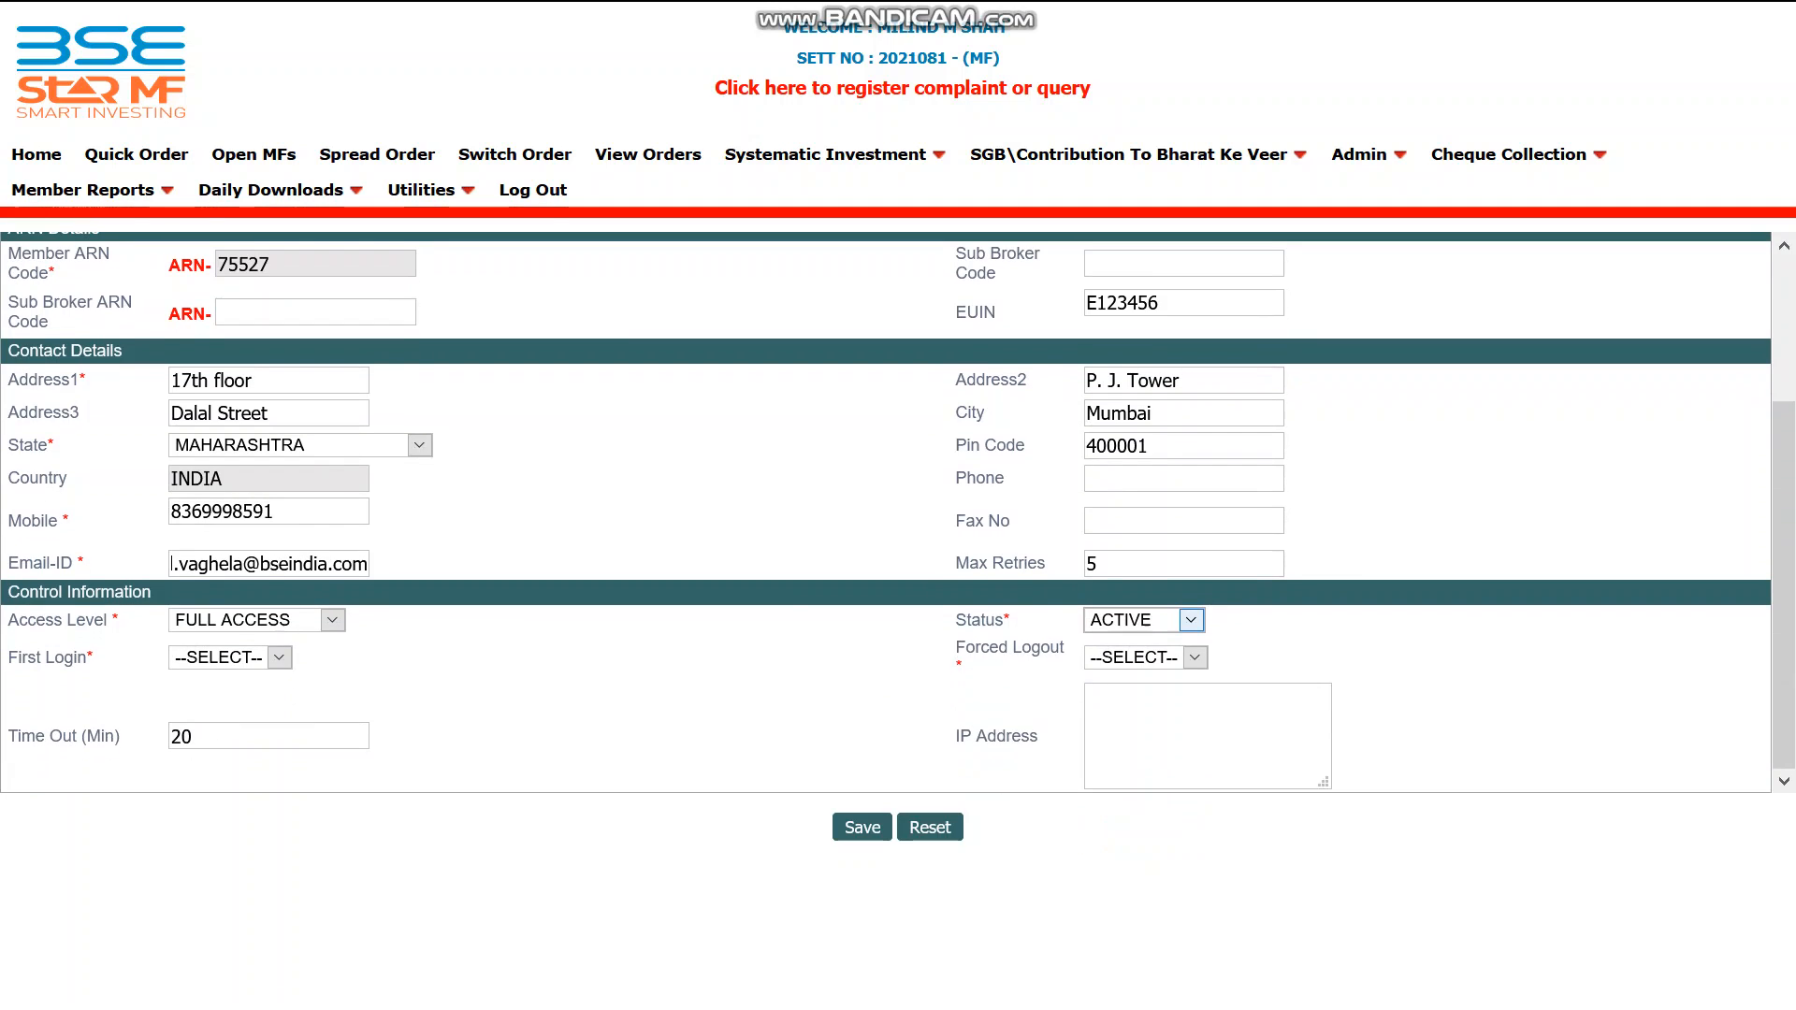
key(Tab)
key(alt+Down)
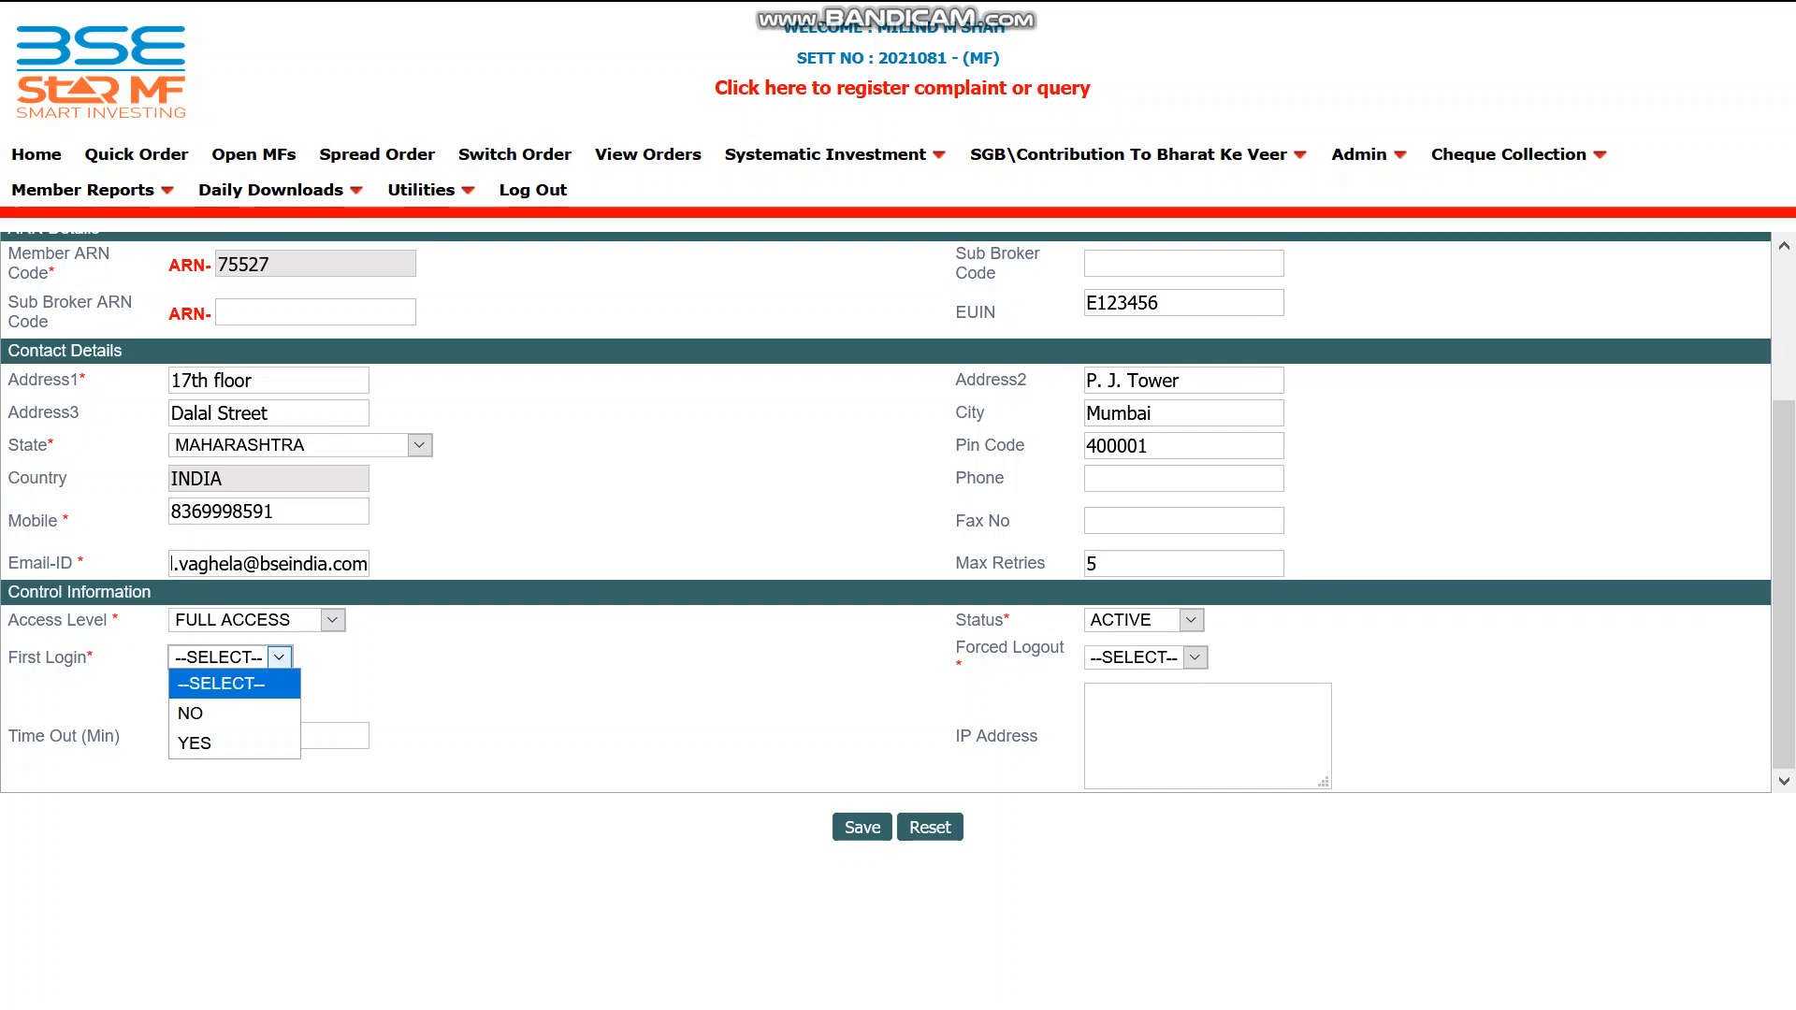
key(Down)
key(Return)
key(Tab)
key(alt+Down)
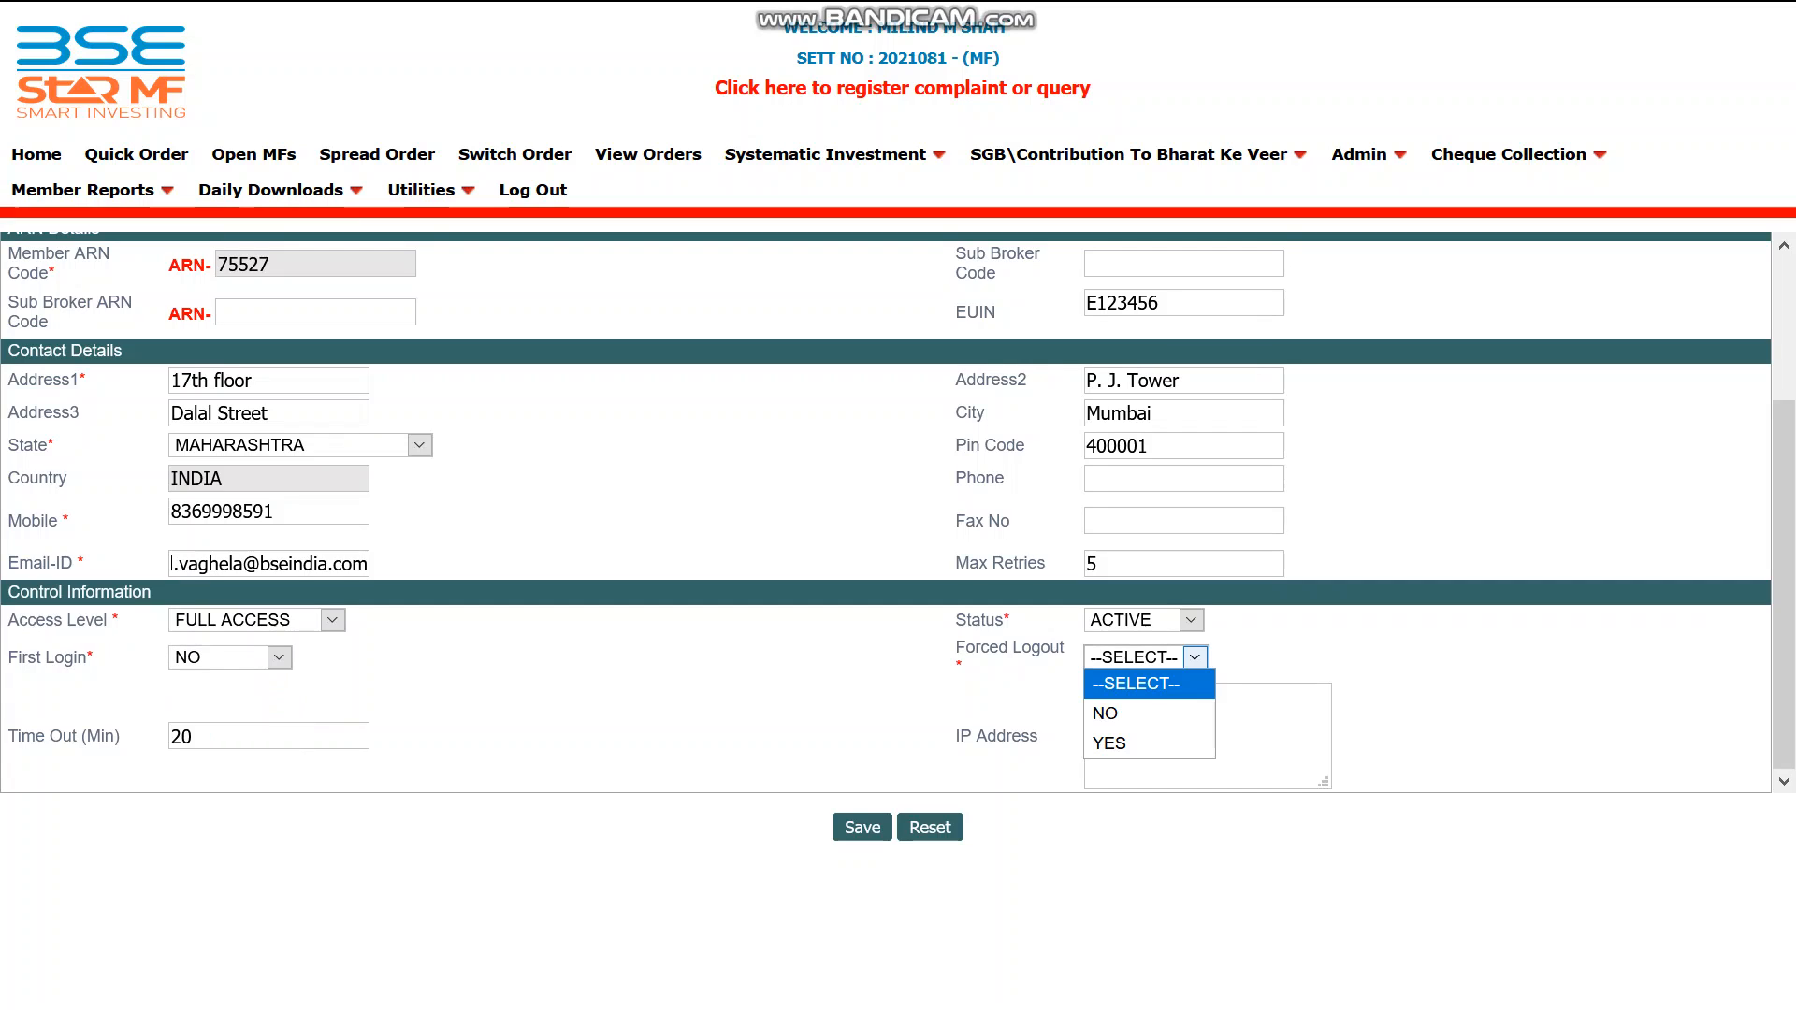
key(Down)
key(Return)
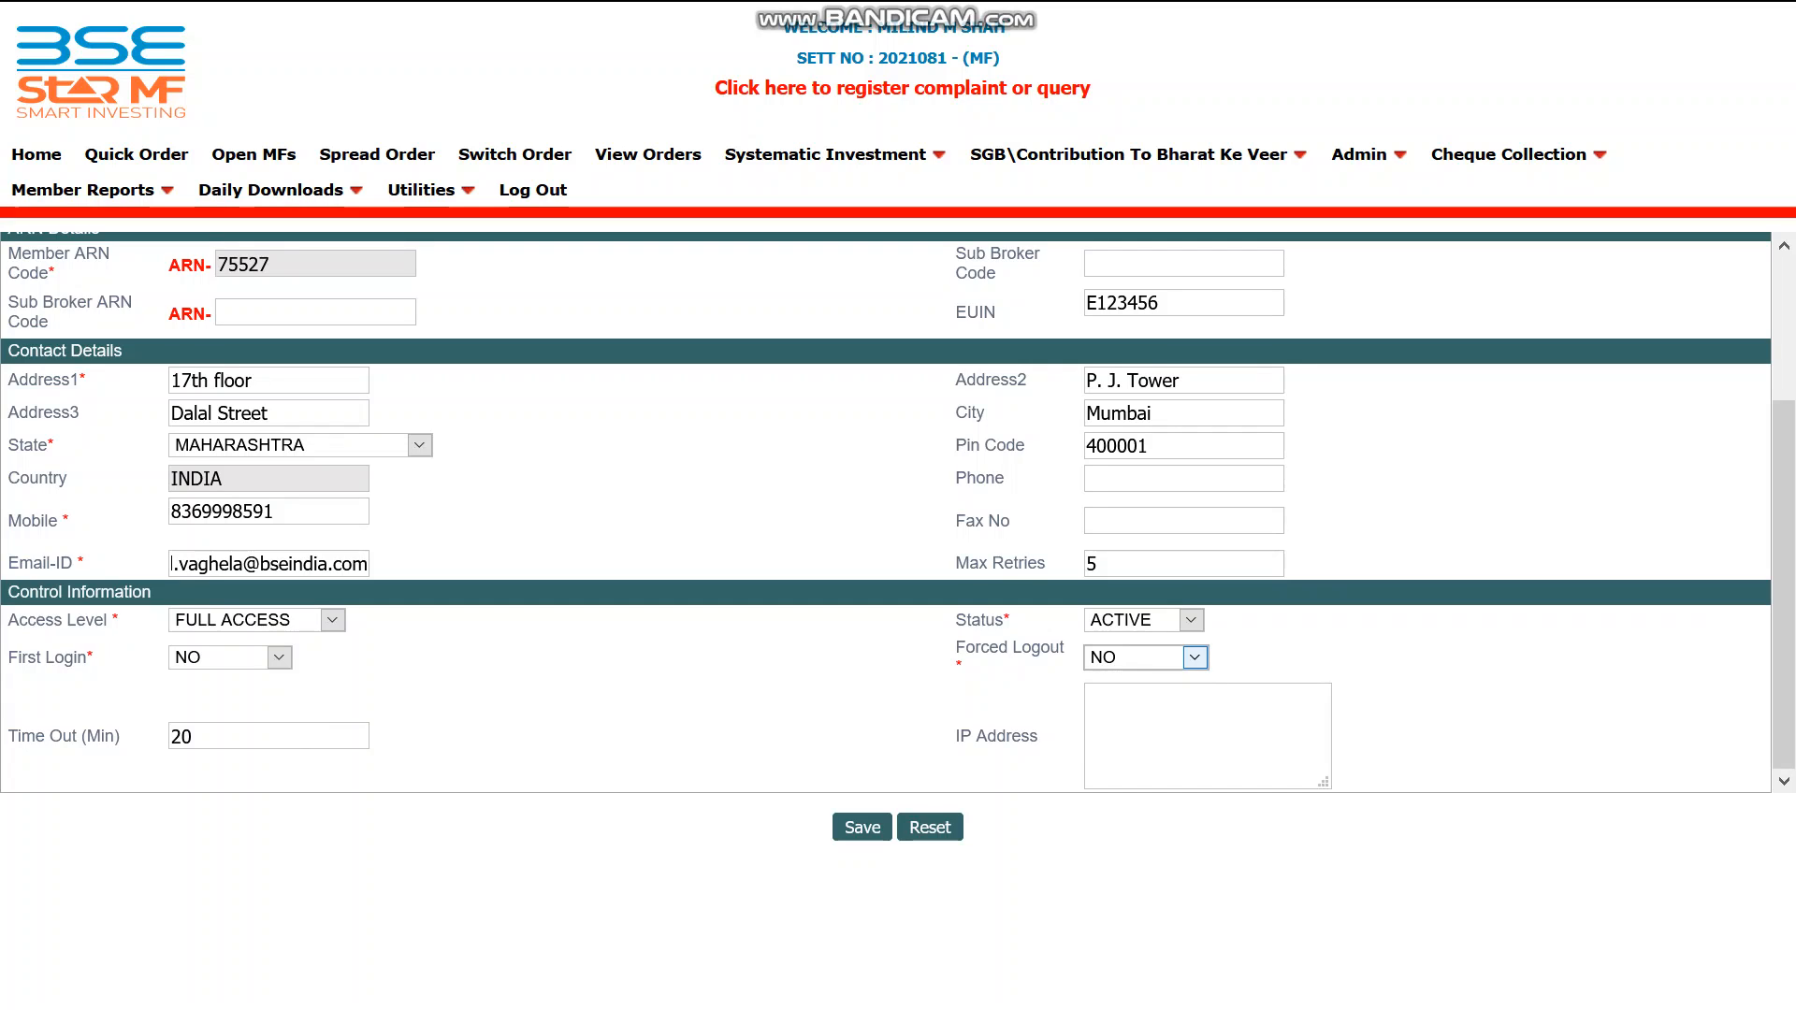
Save the new client user, dismiss the password prompt and success alert, then log out
click(861, 827)
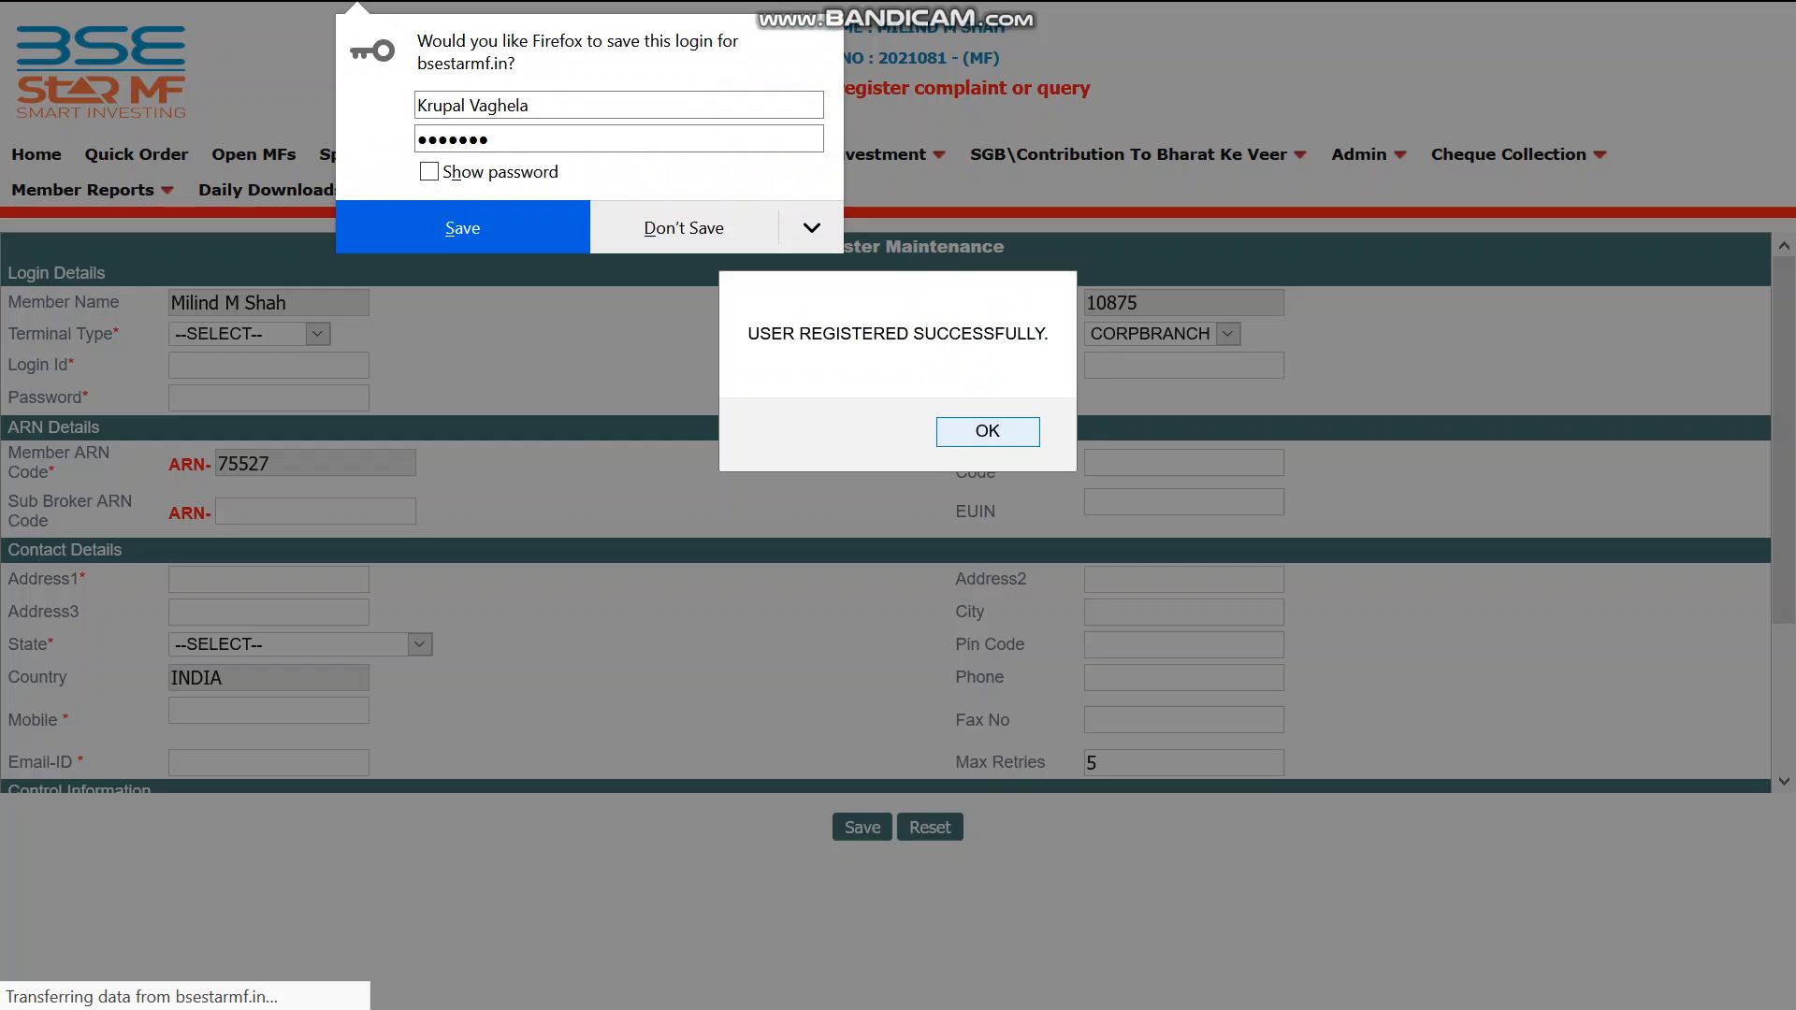
click(684, 227)
click(988, 432)
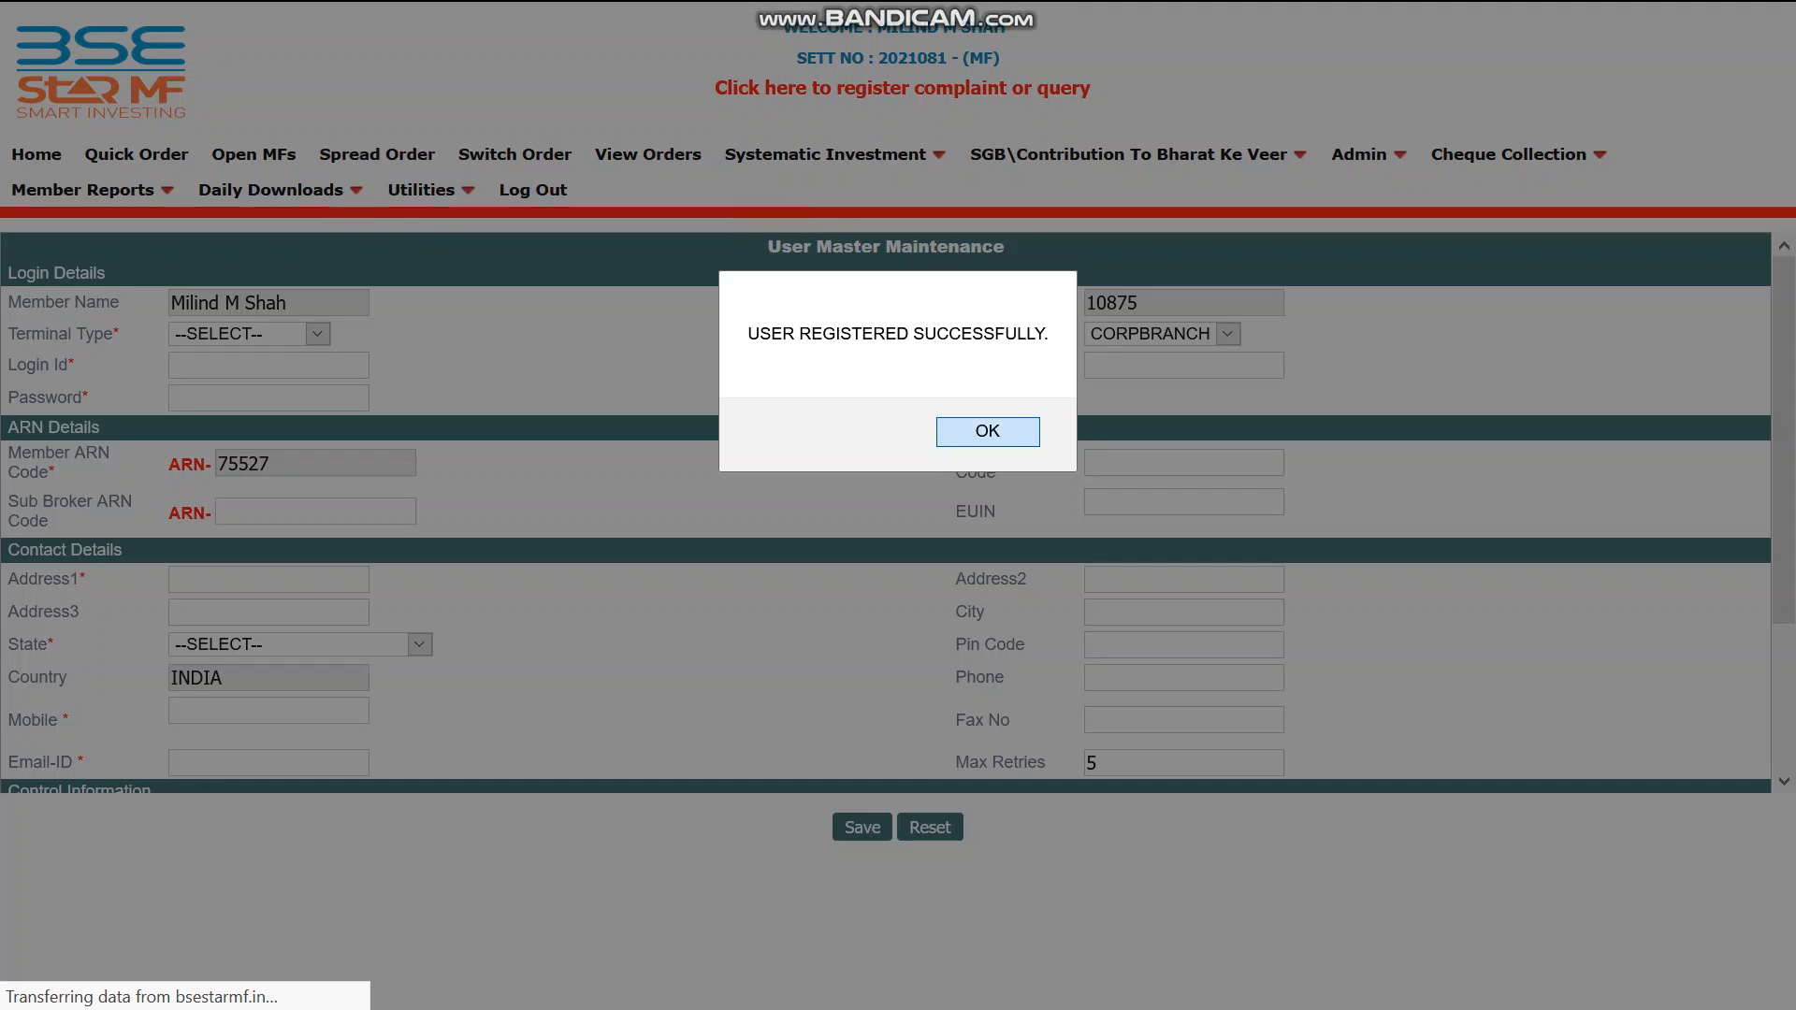
click(532, 190)
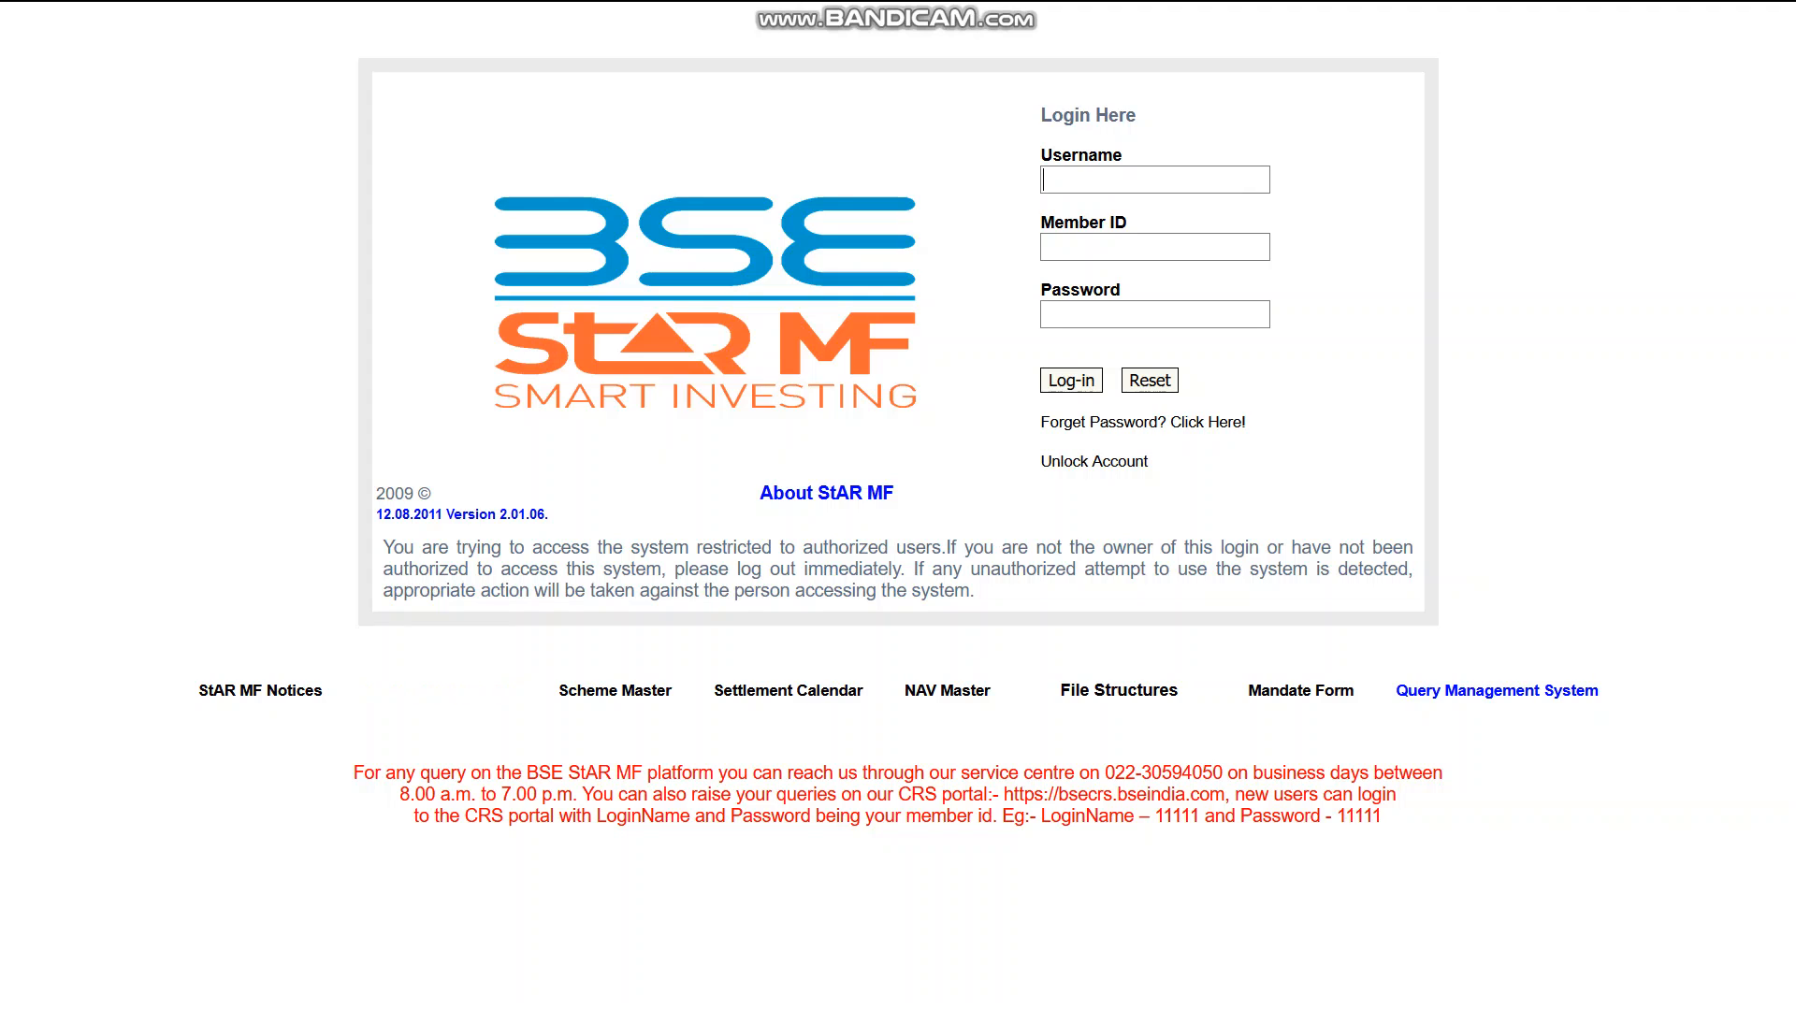
Log in as clientt13 with the member ID and the new password
text(clientt13)
key(Tab)
key(Down)
text(10875)
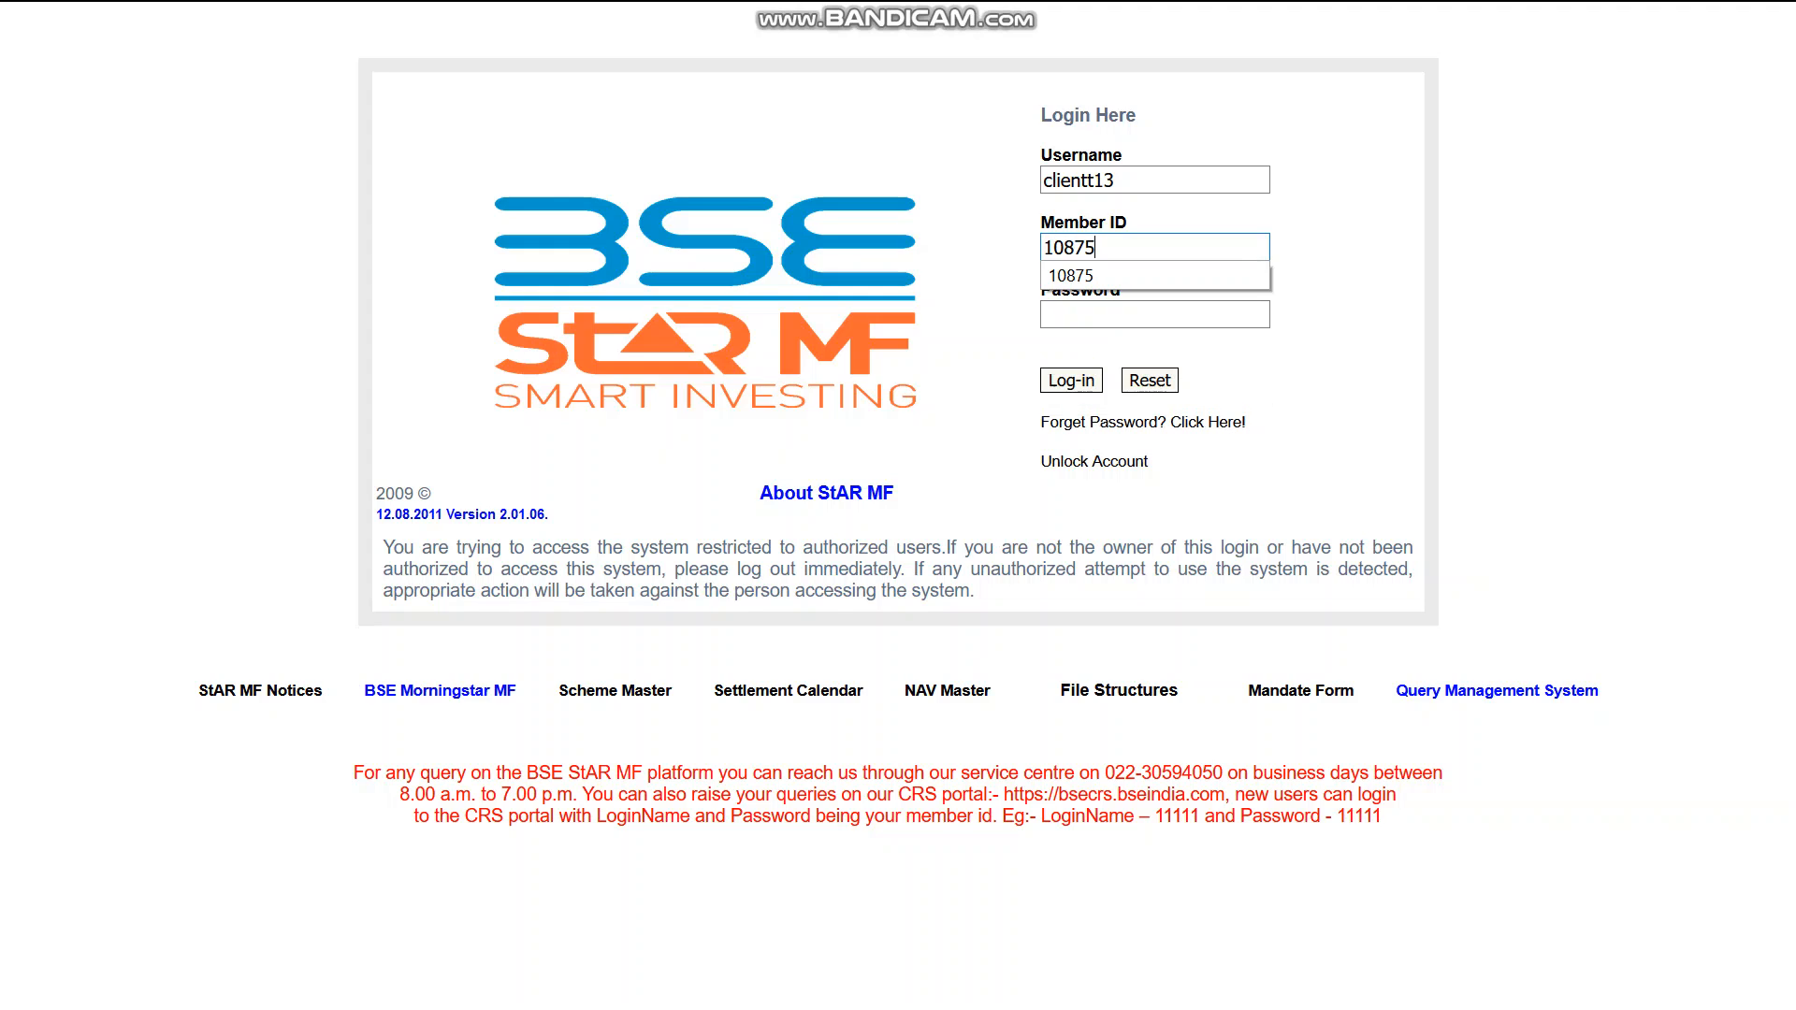
key(Tab)
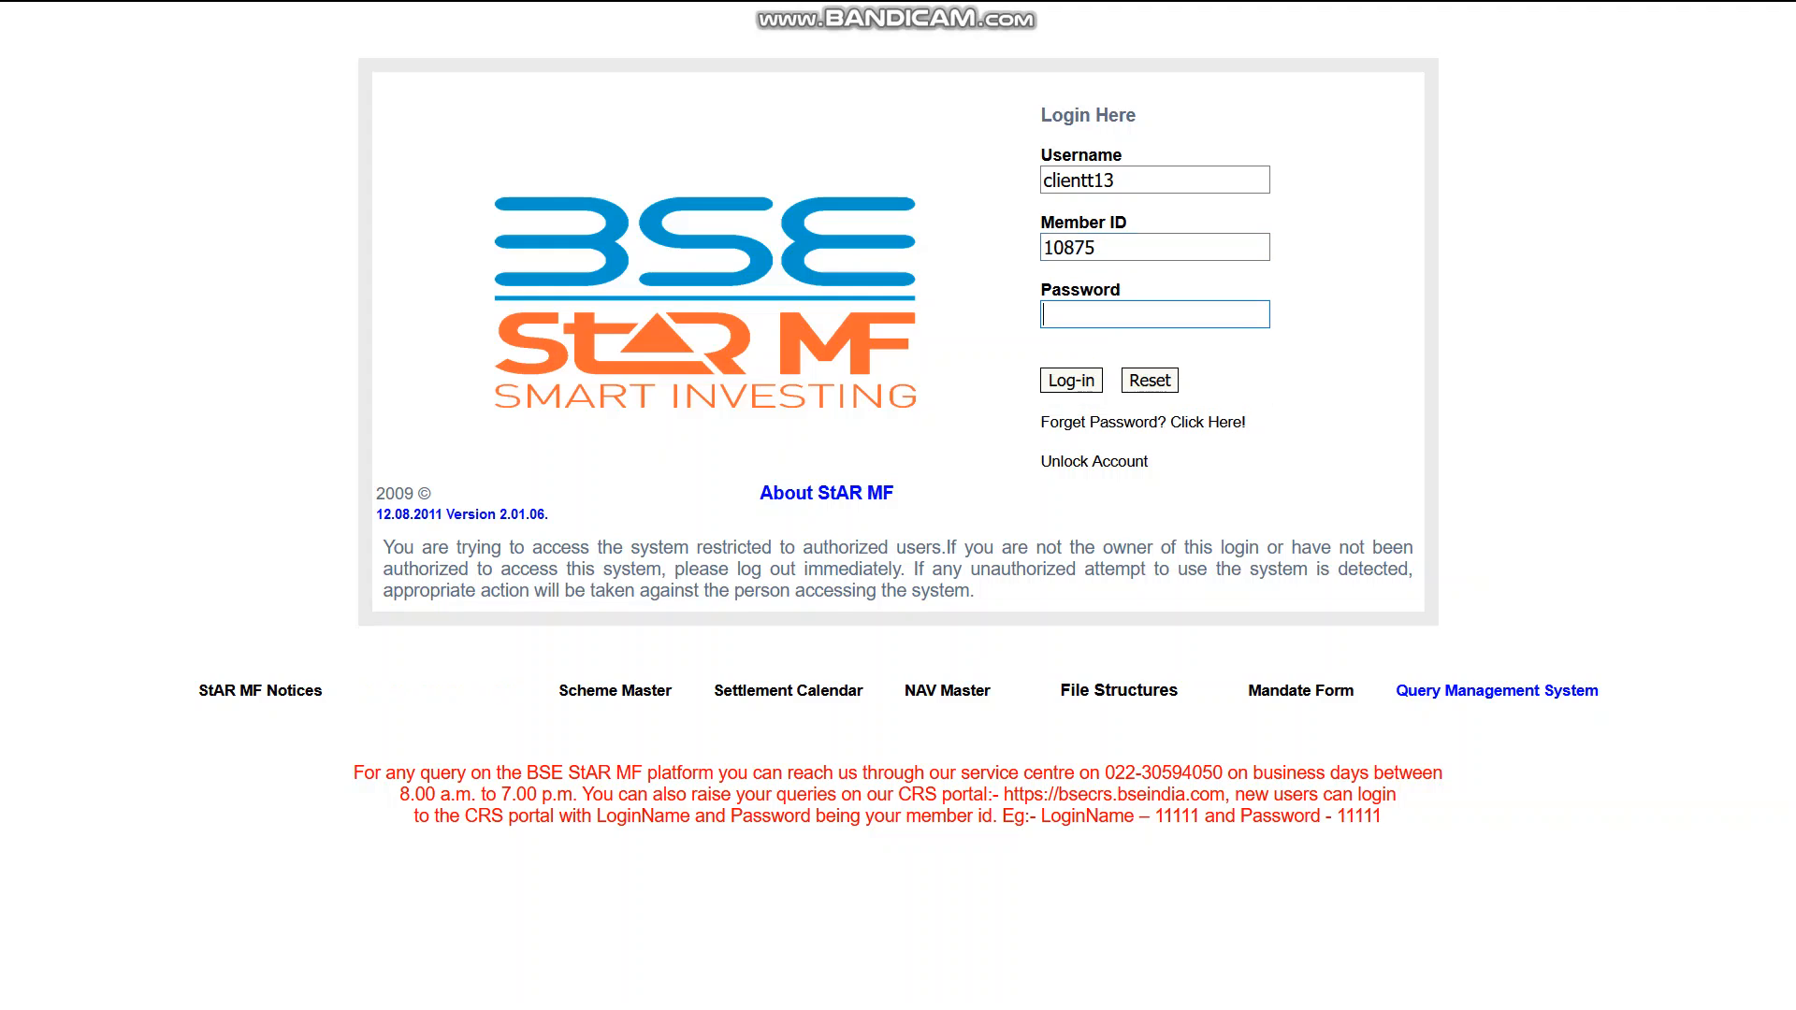
text(•••••••)
key(Tab)
key(Return)
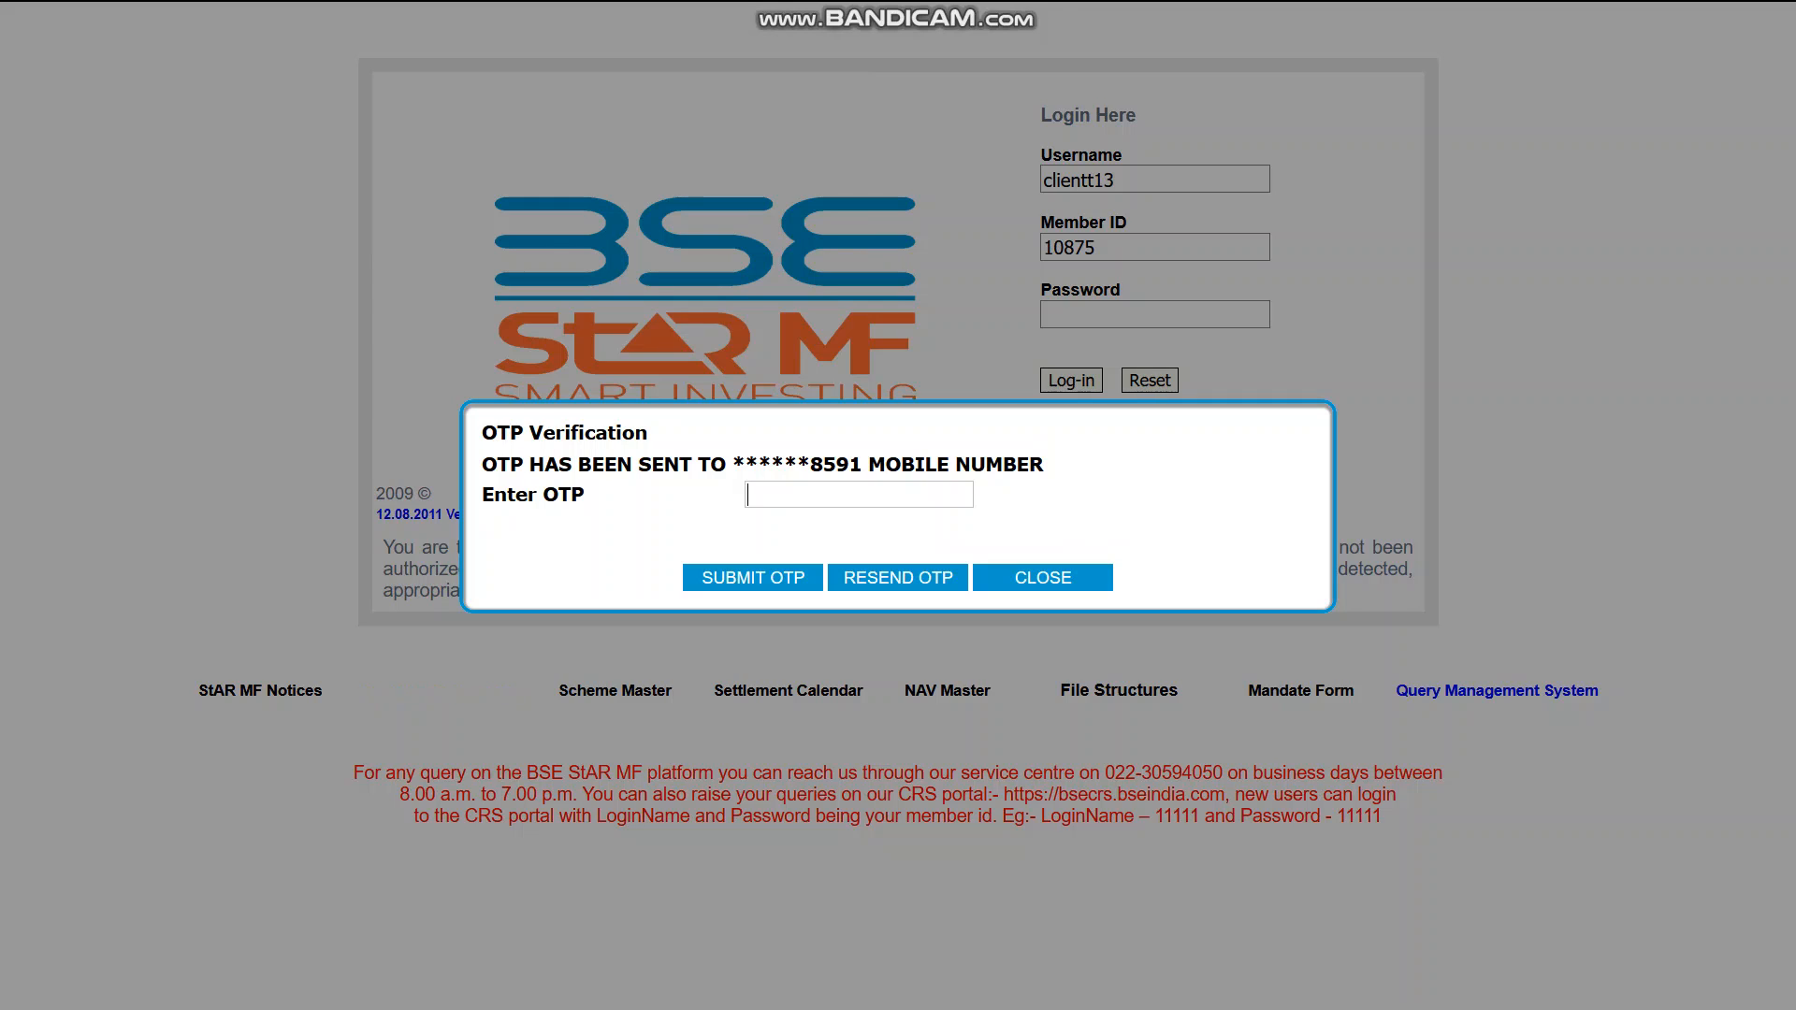
Enter the received OTP to finish signing in as the new client
key(Return)
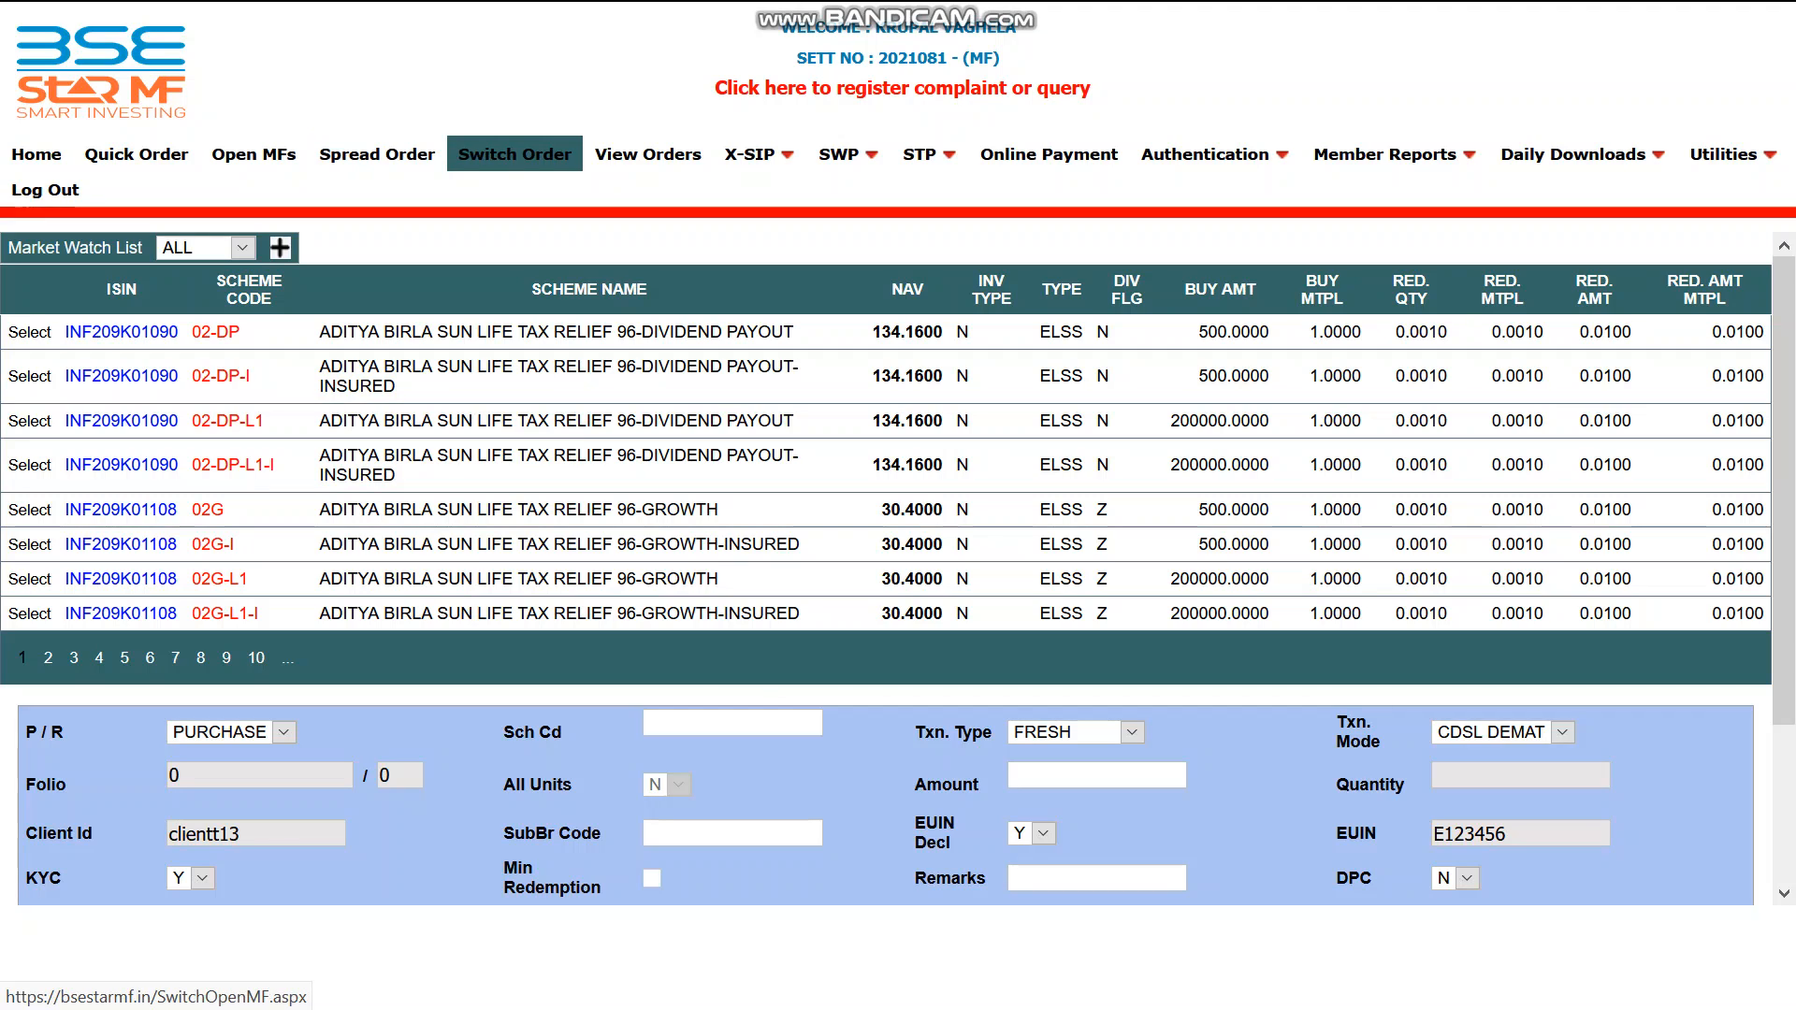
mouse_move(757, 155)
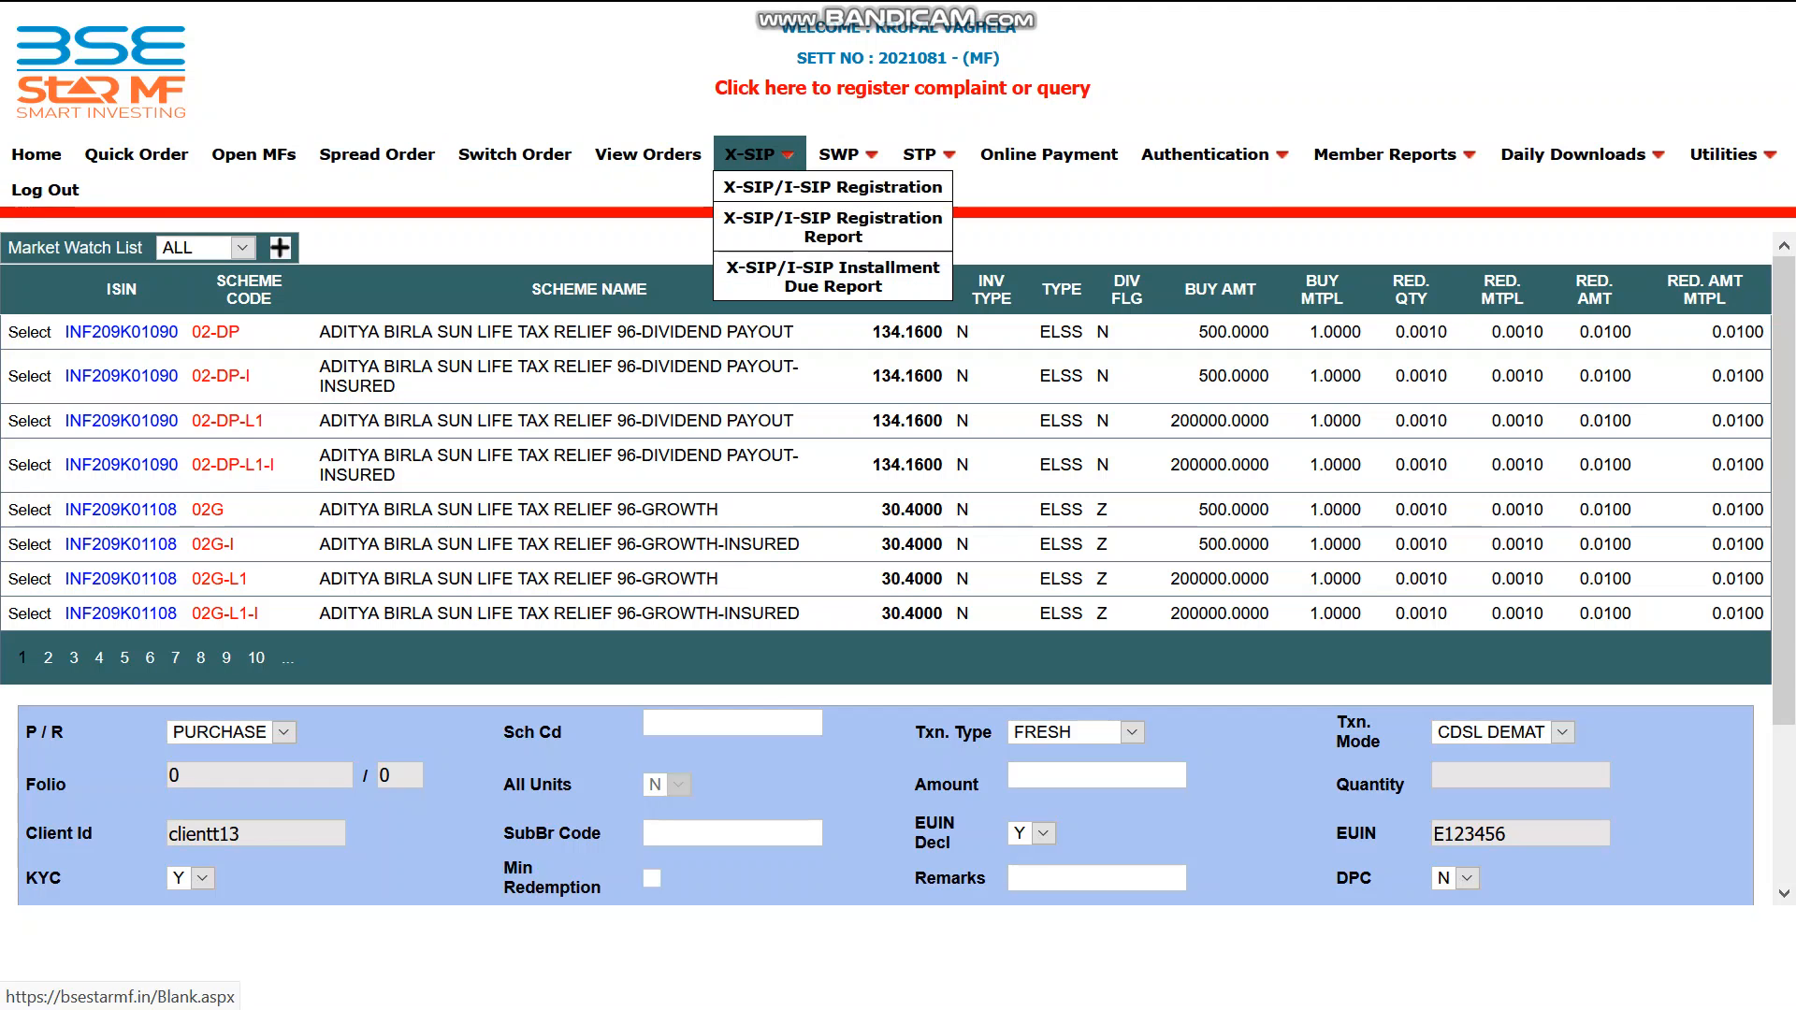
mouse_move(848, 154)
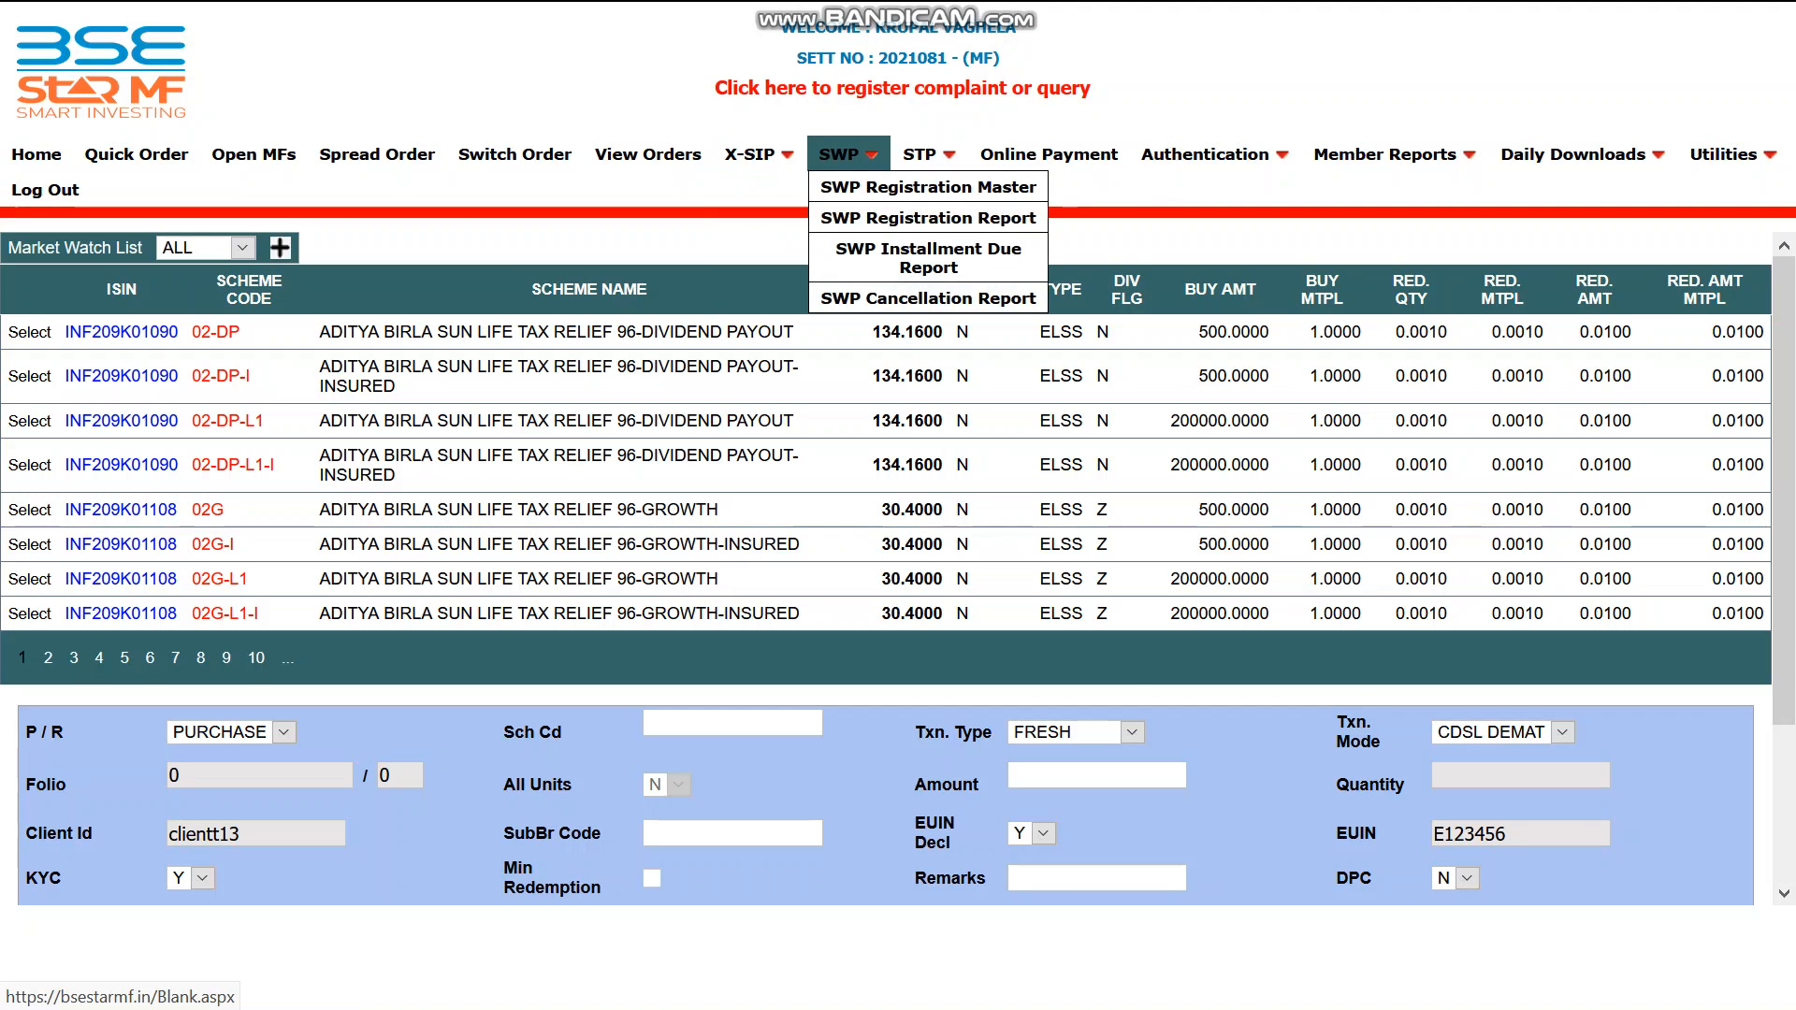
mouse_move(919, 155)
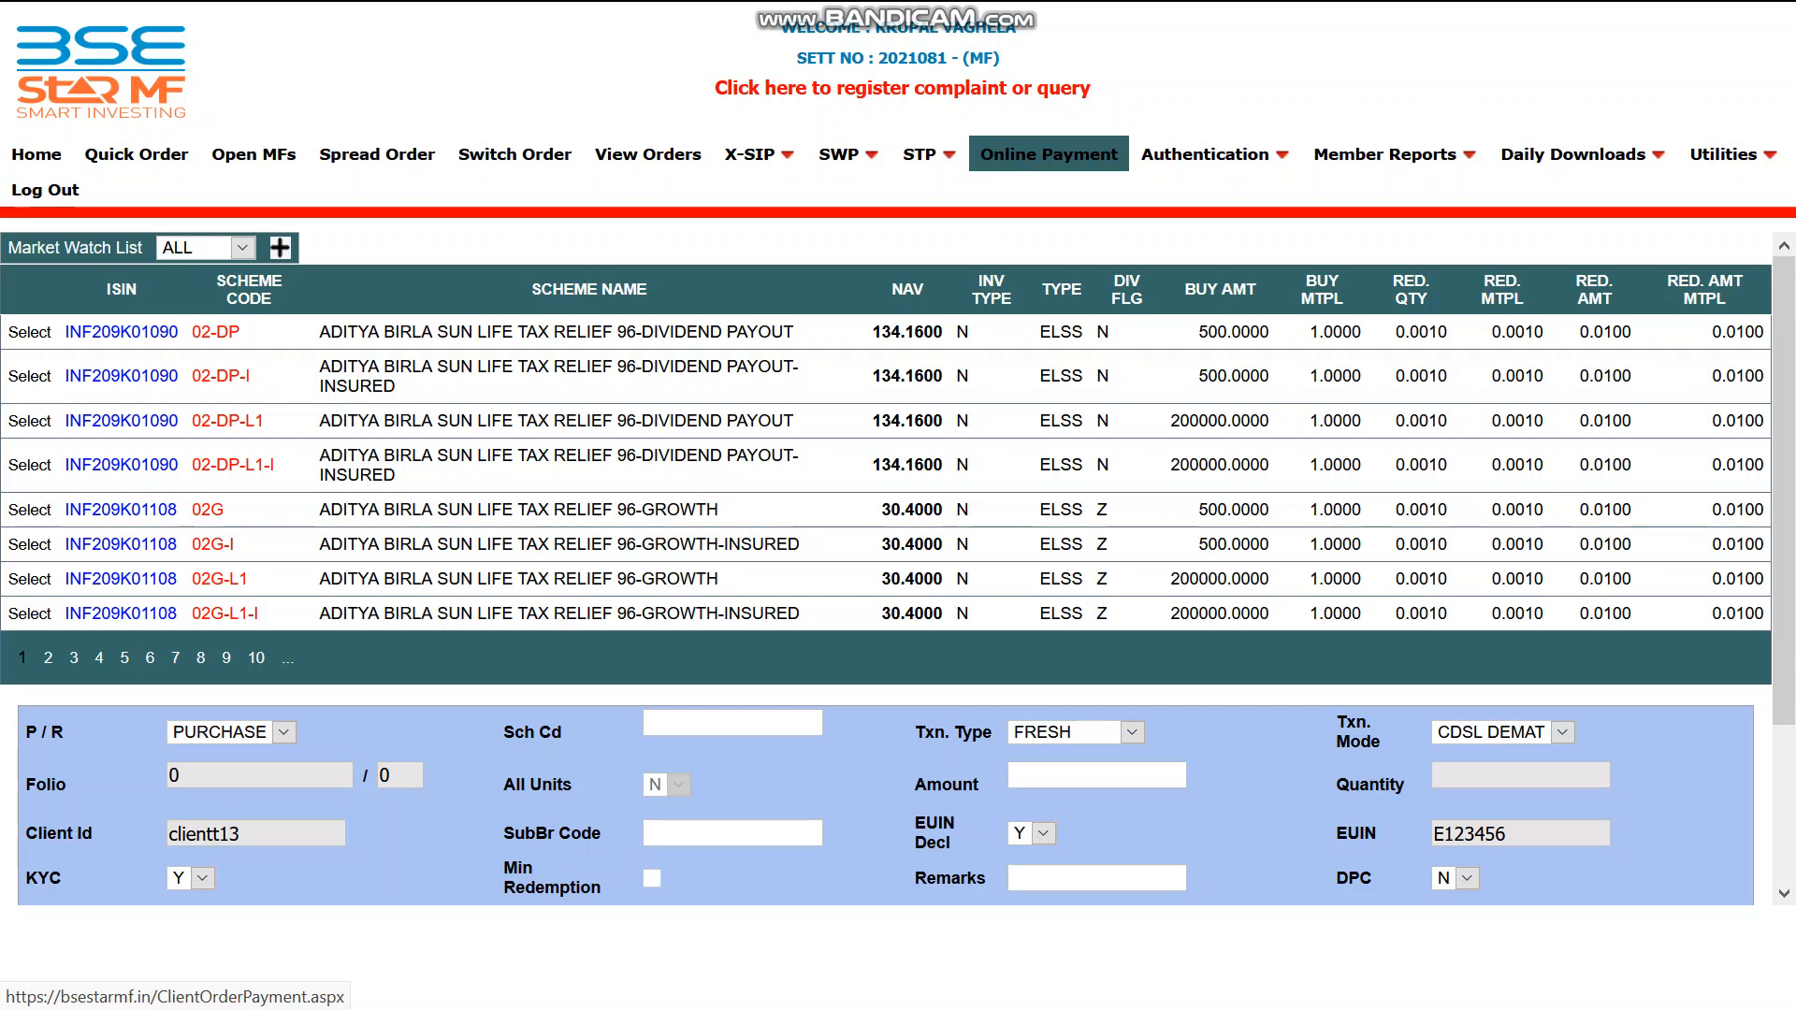
mouse_move(1206, 154)
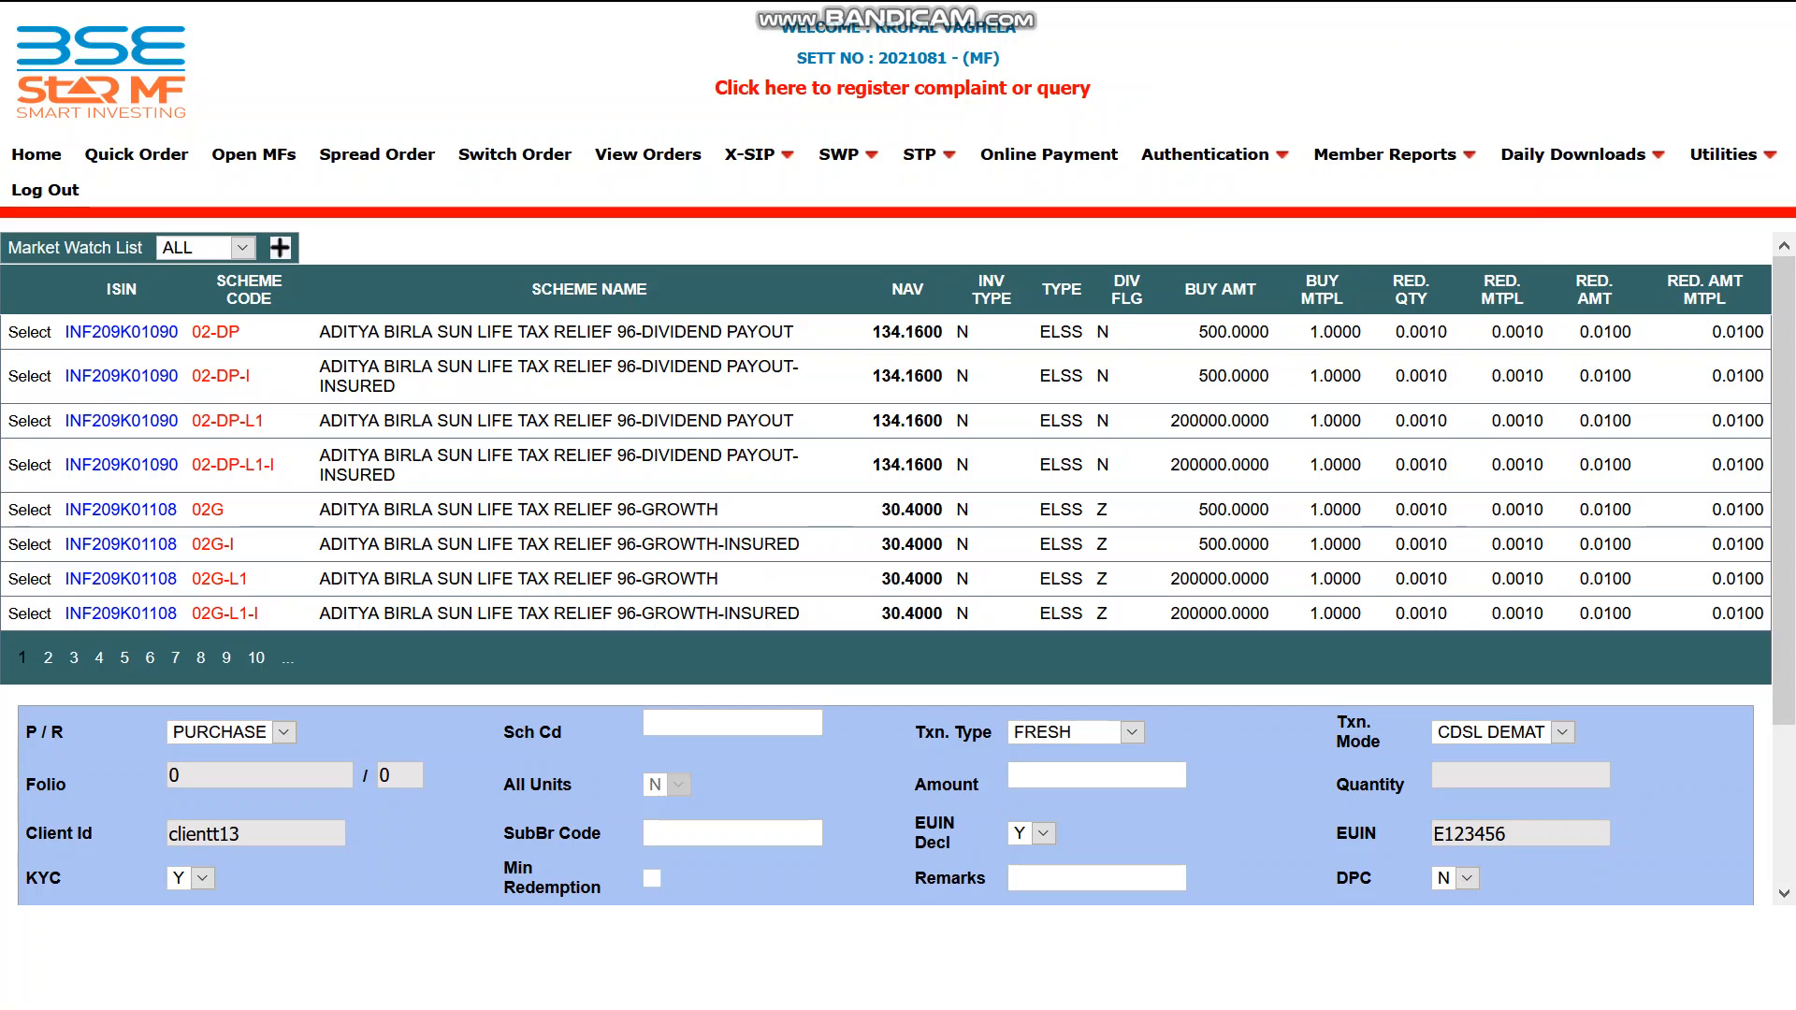
mouse_move(1384, 155)
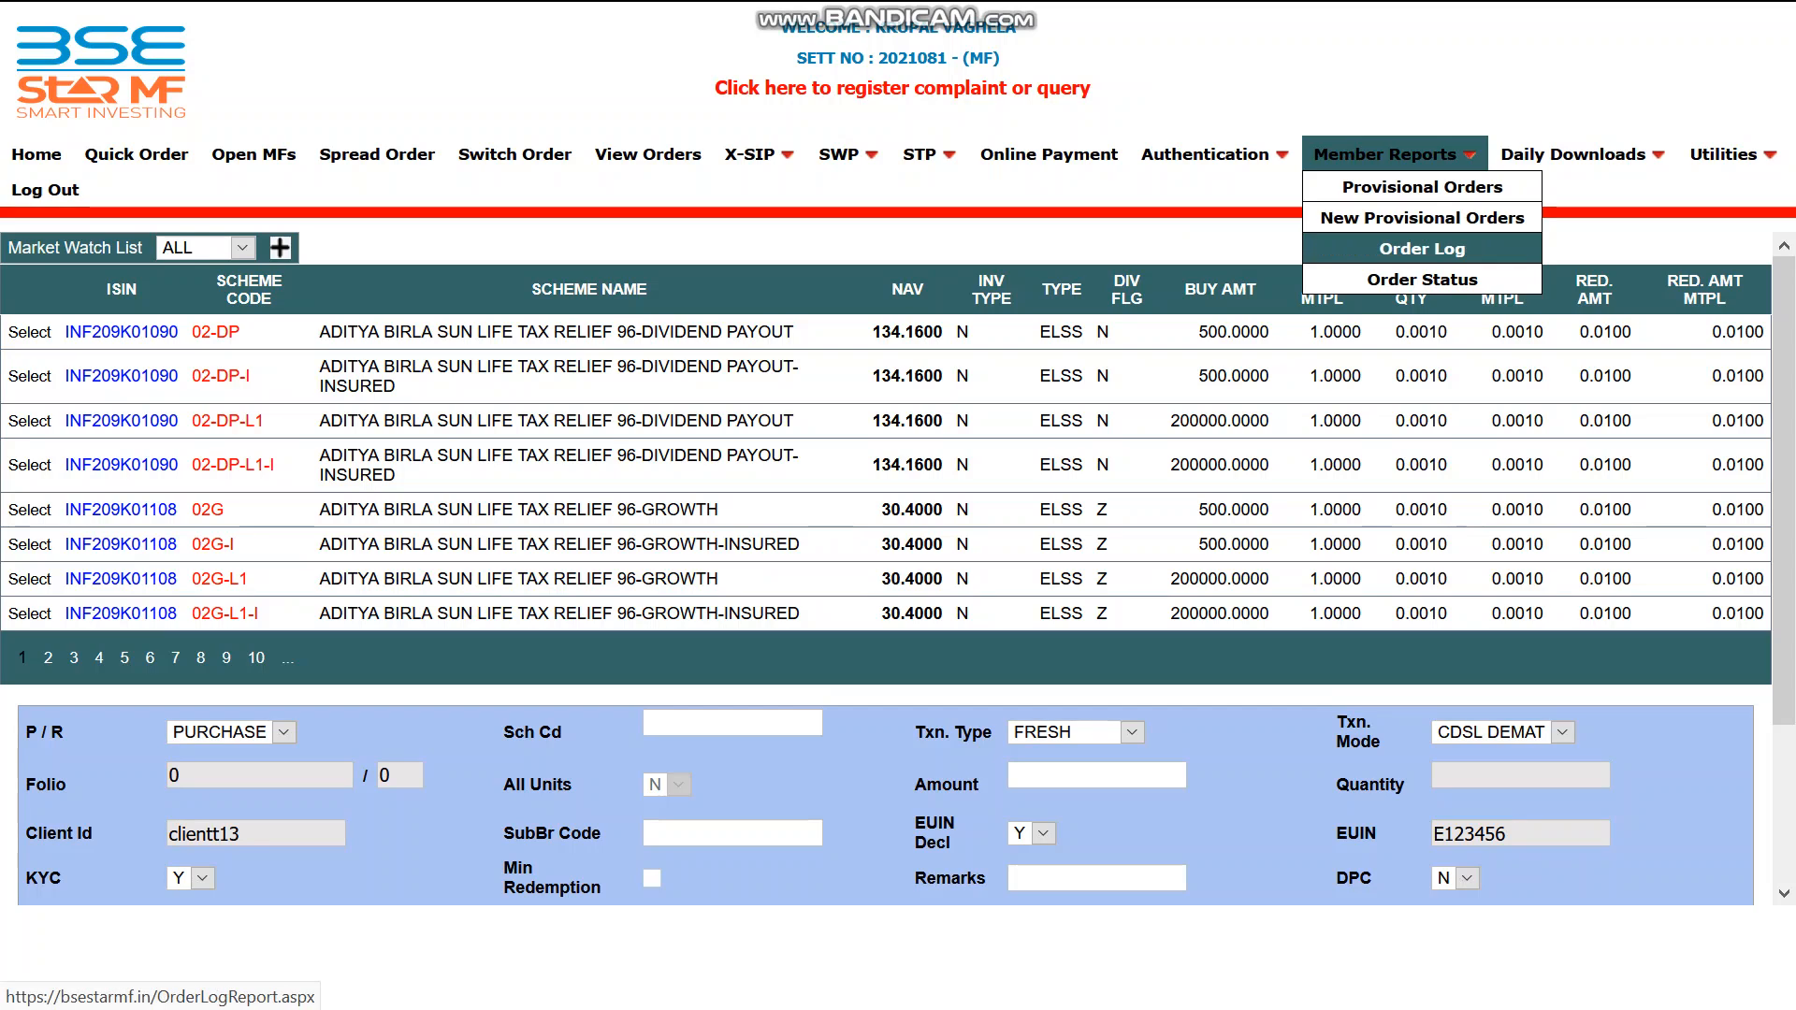